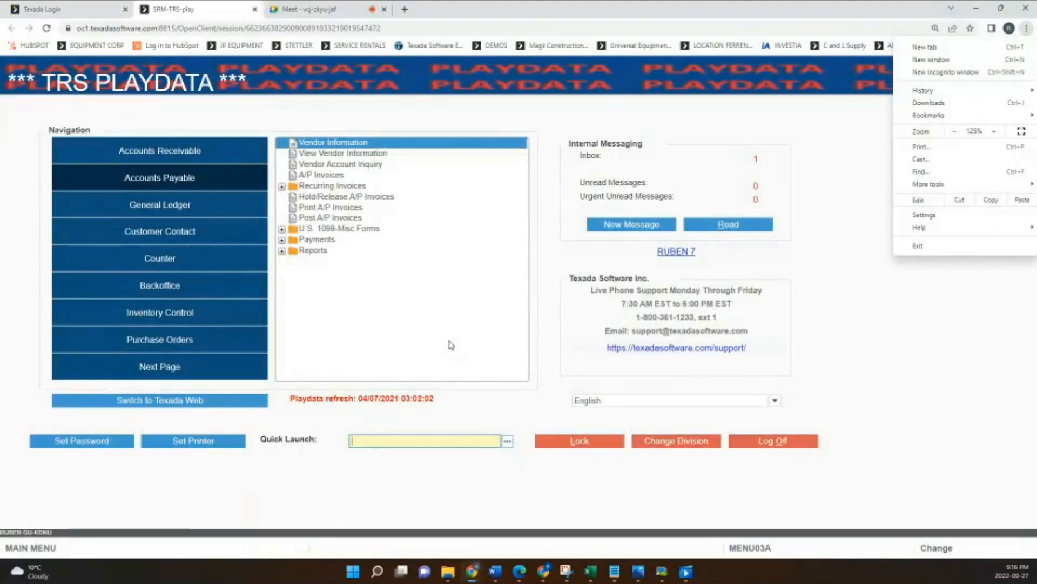
Open A/P Invoices from Accounts Payable and start a new invoice with invoice number 3456
click(862, 357)
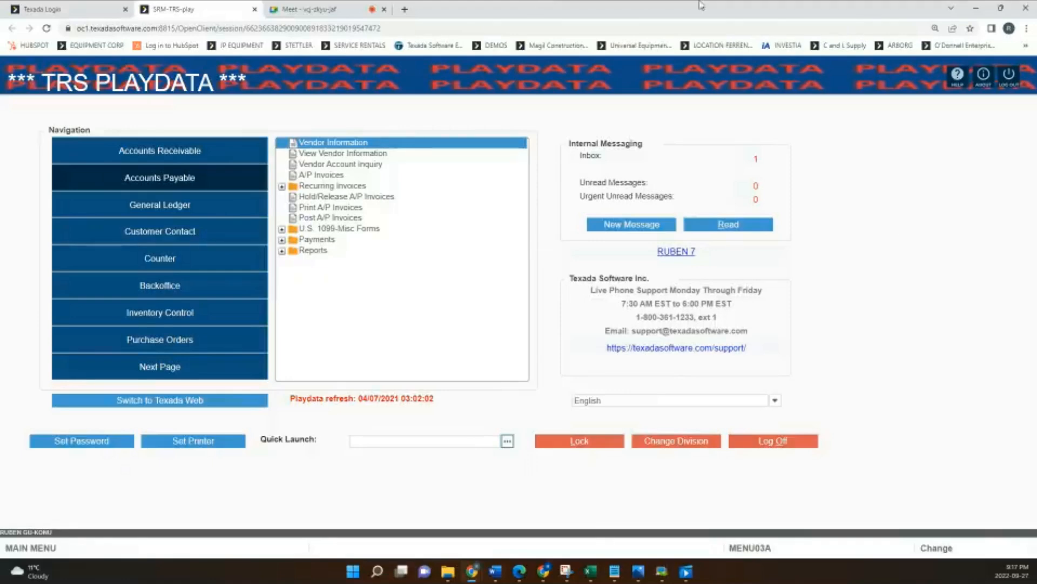
click(204, 182)
double_click(338, 175)
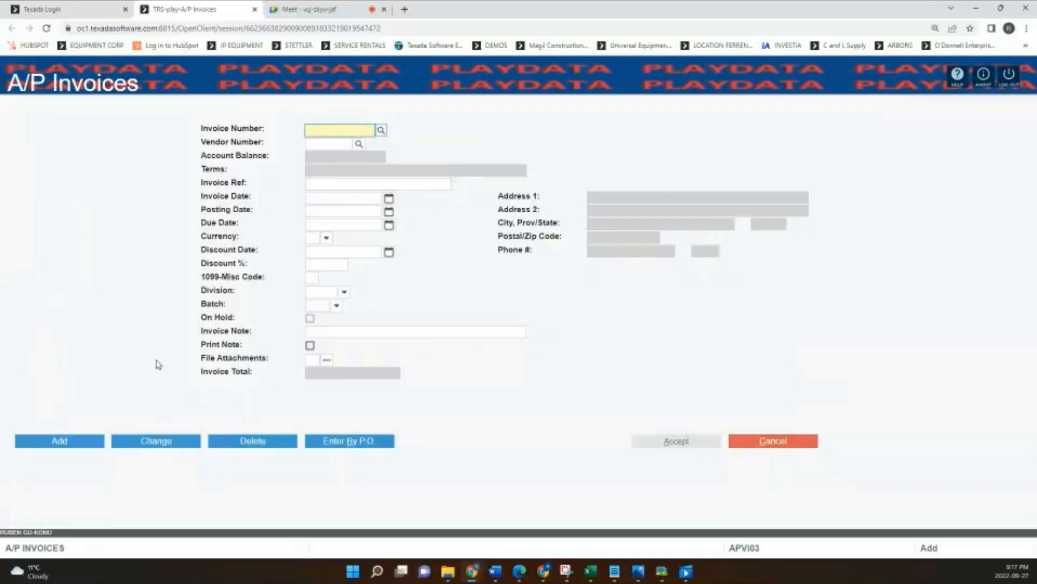
text(3456)
key(Tab)
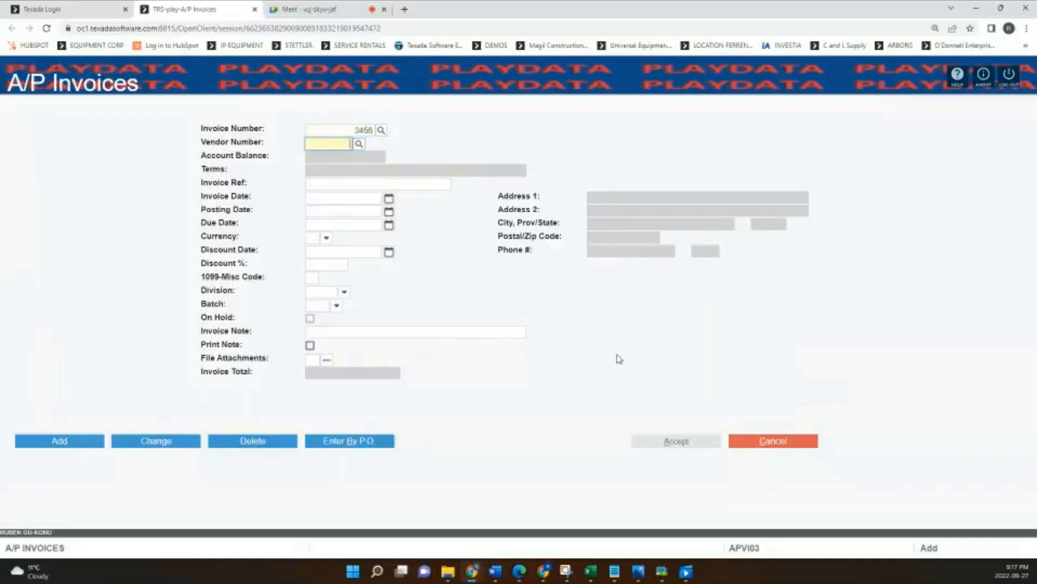
Set the invoice's vendor to FORD and accept the default tax codes
text(ford)
key(BackSpace)
key(BackSpace)
key(BackSpace)
key(BackSpace)
text(FORD)
key(Tab)
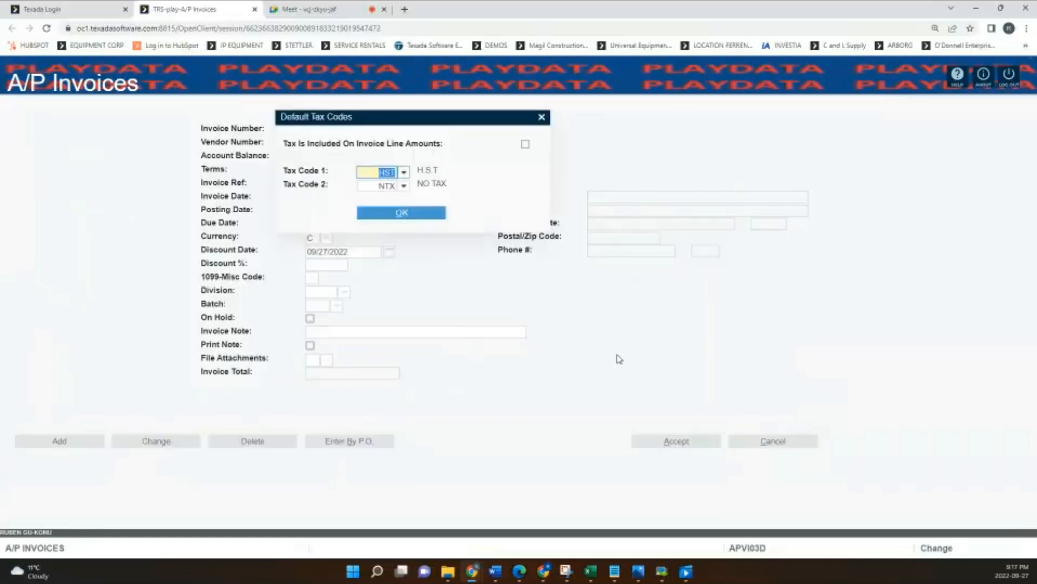
click(440, 216)
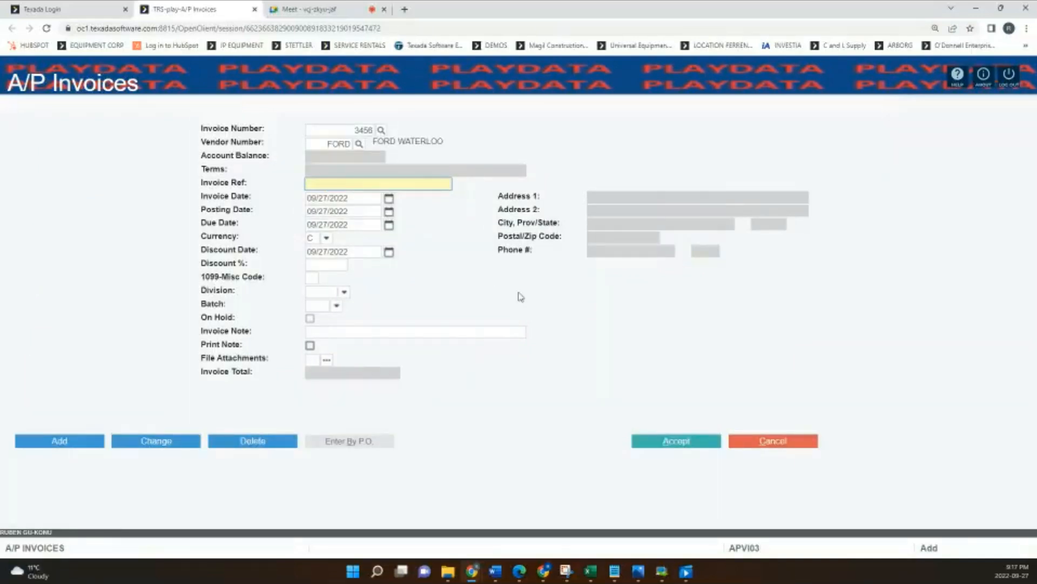
Keep the default dates, currency, division and batch, and enter the invoice note "OUTSIDE REPAIR - SERVUCE TRUCK"
key(Tab)
key(Tab)
key(Tab)
key(Tab)
key(Tab)
key(Tab)
key(Tab)
key(Tab)
key(Tab)
key(Tab)
key(Tab)
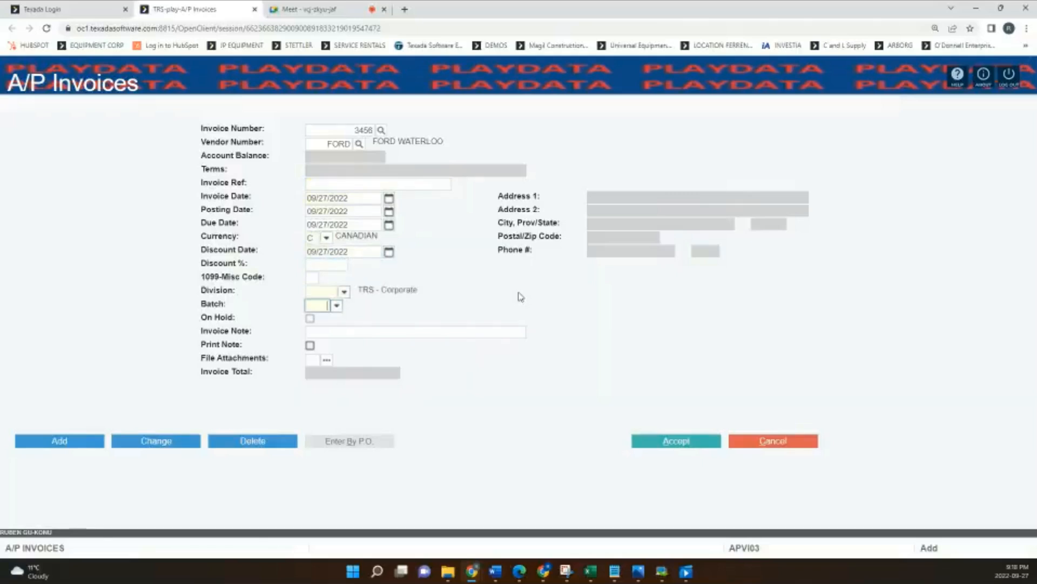
text(OUTS)
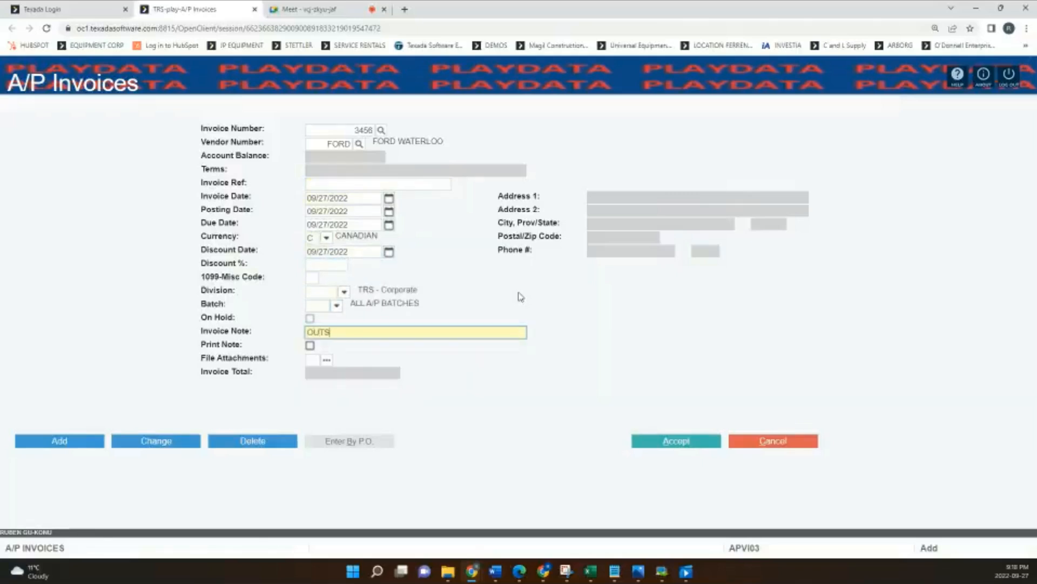
text(IDE REPAIR -)
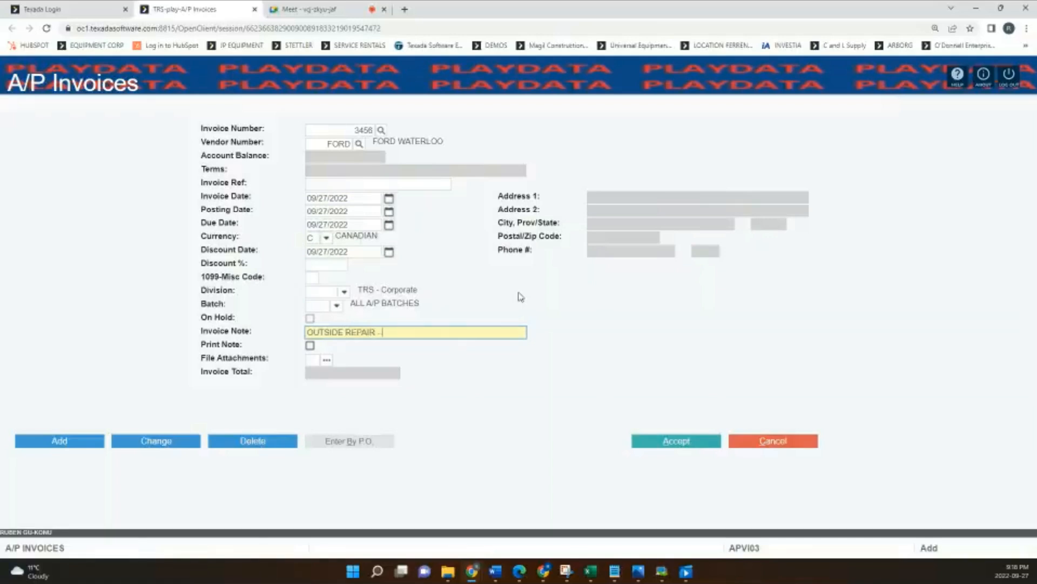
text( SERVICE TRUCK)
key(BackSpace)
text(K)
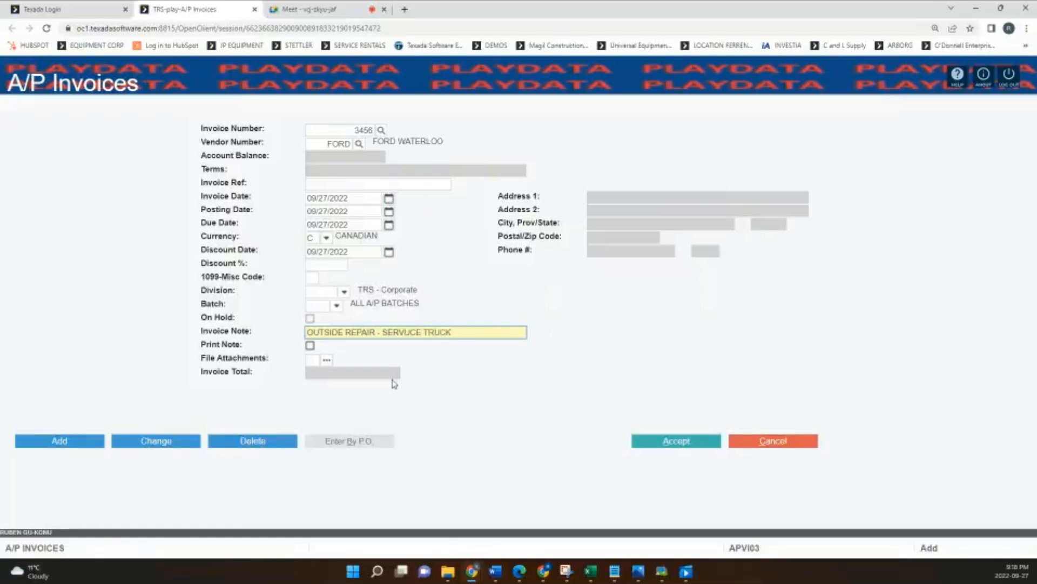
Enable printing of the invoice note and accept the invoice header
key(Tab)
key(space)
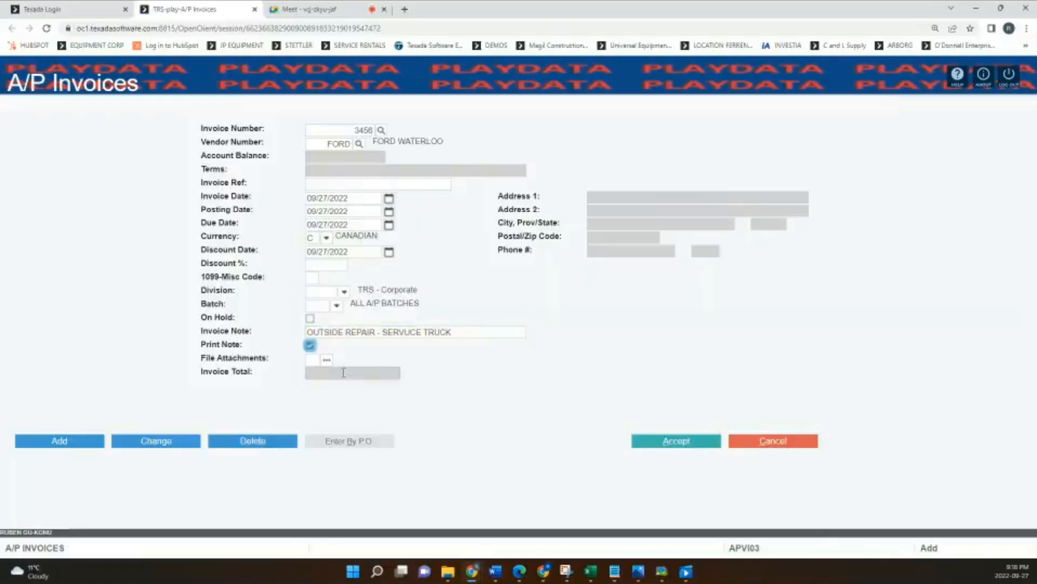
click(676, 441)
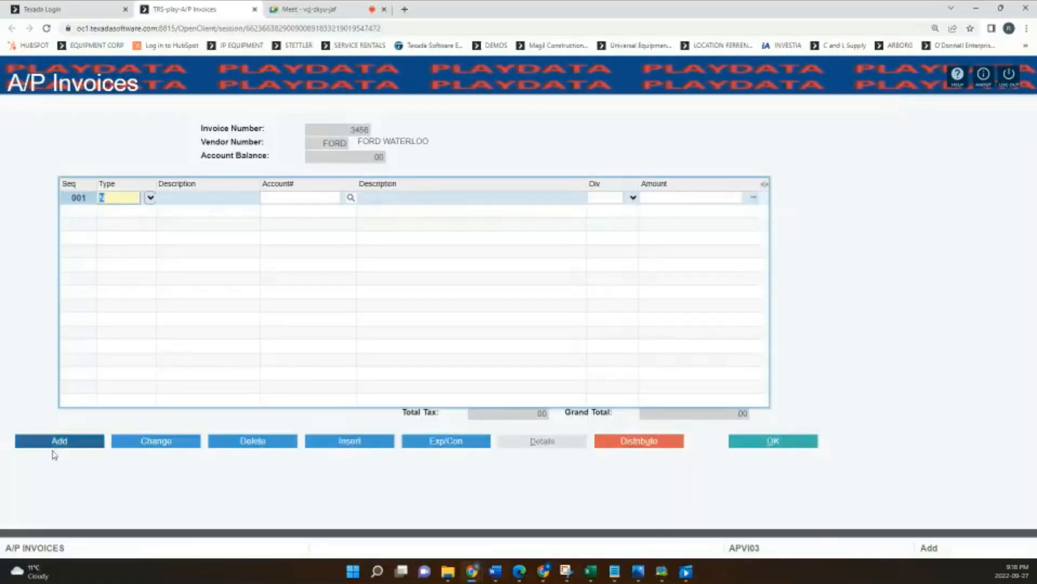
Set the first invoice line's type to Repair and select our product number 2002-02 for it
click(151, 197)
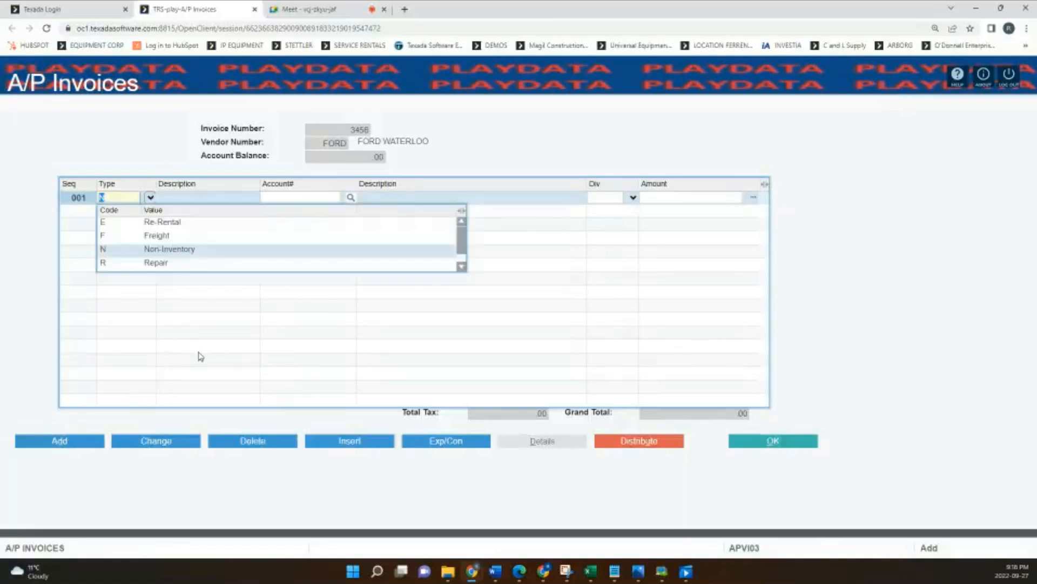
click(183, 271)
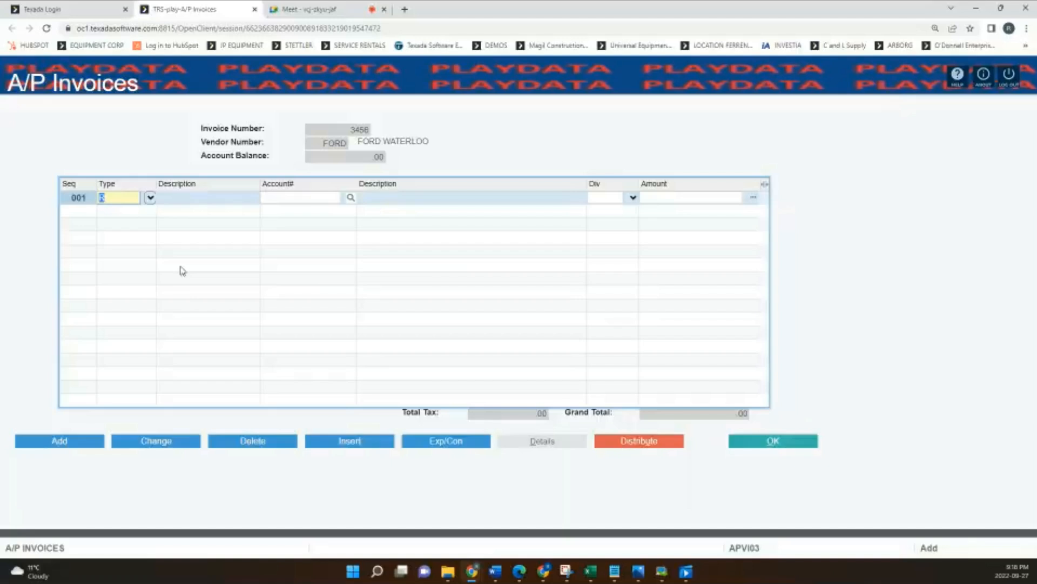
key(Return)
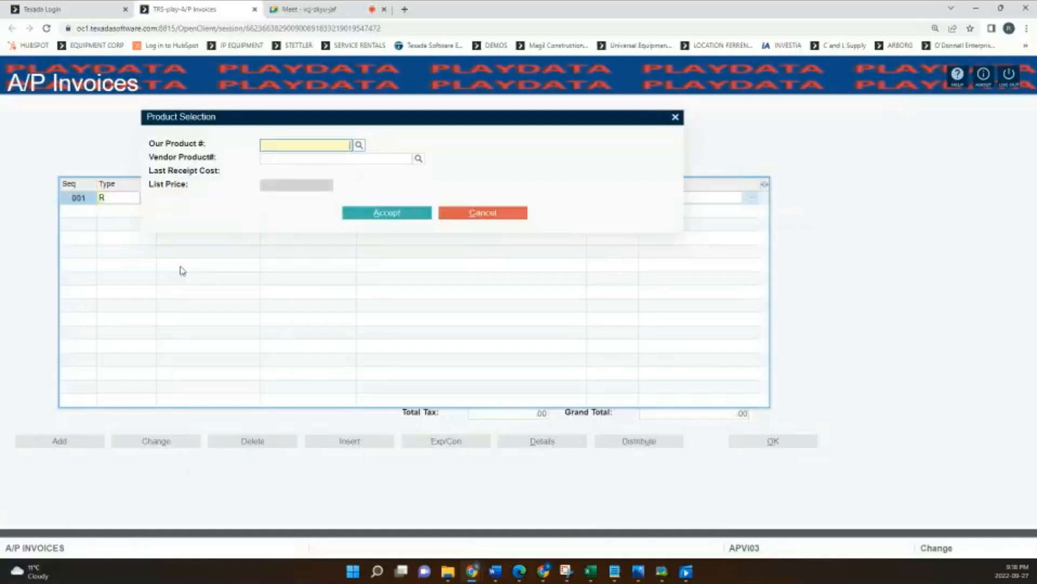
text(2002-02)
key(Return)
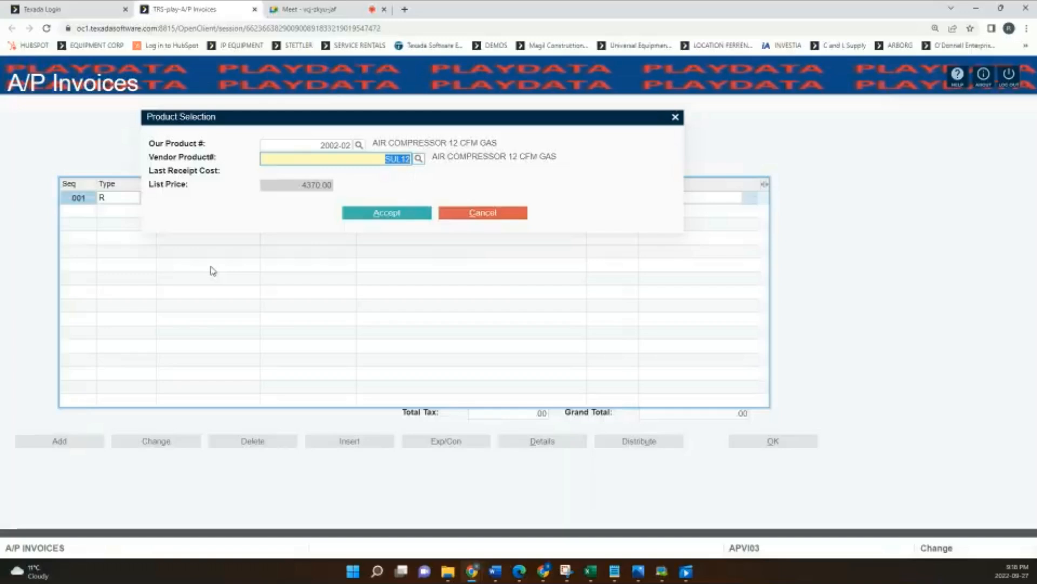
click(403, 213)
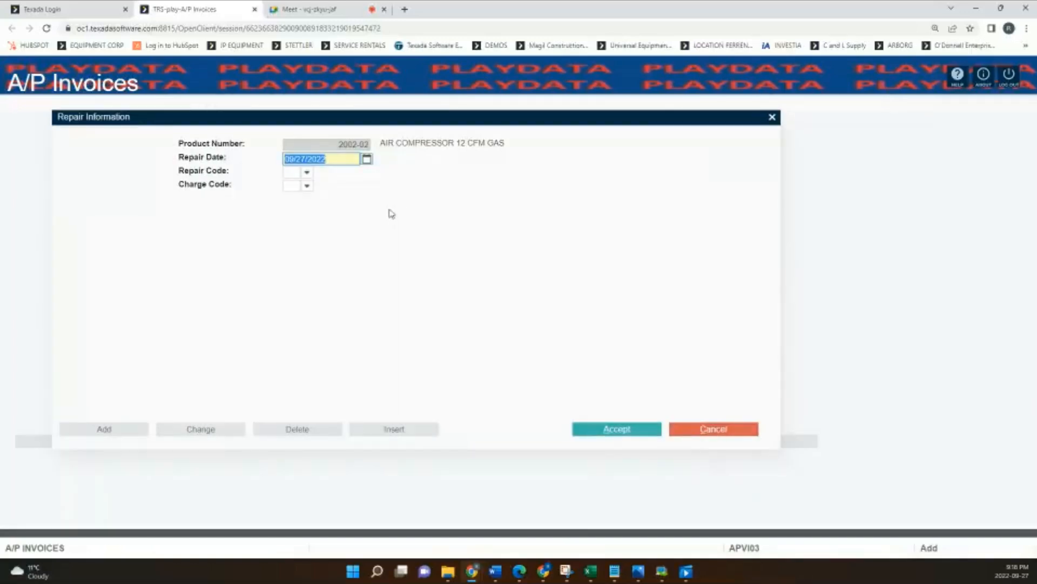
Keep the default repair date and set the repair code to E3, Cylinder Head
key(Tab)
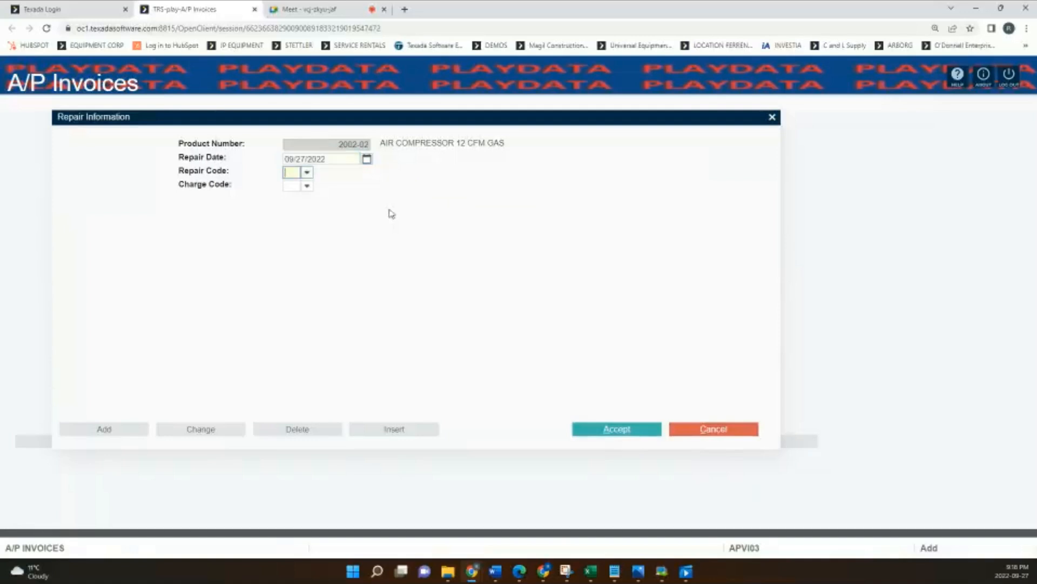
click(307, 172)
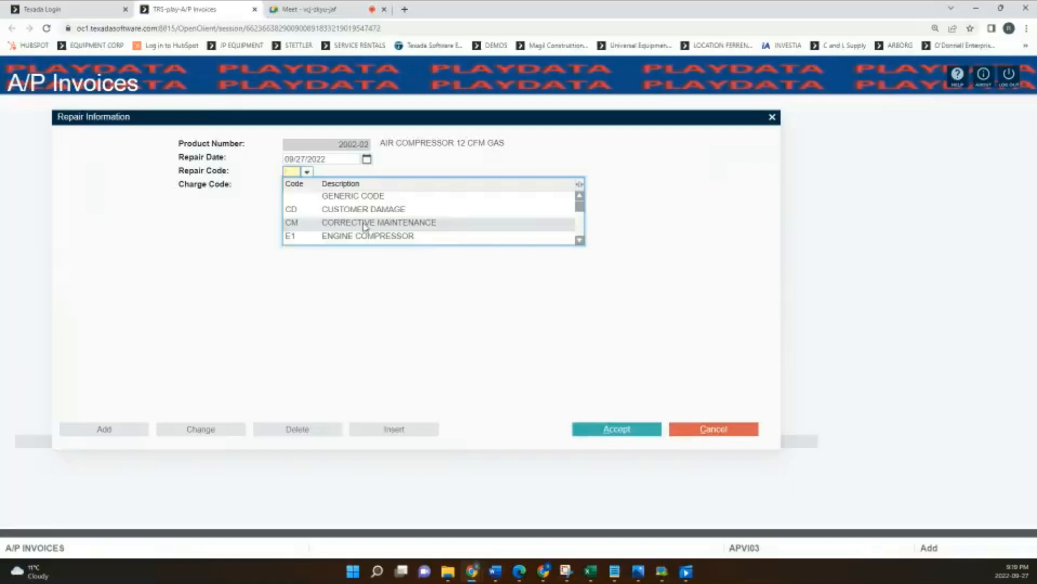
click(579, 240)
click(580, 240)
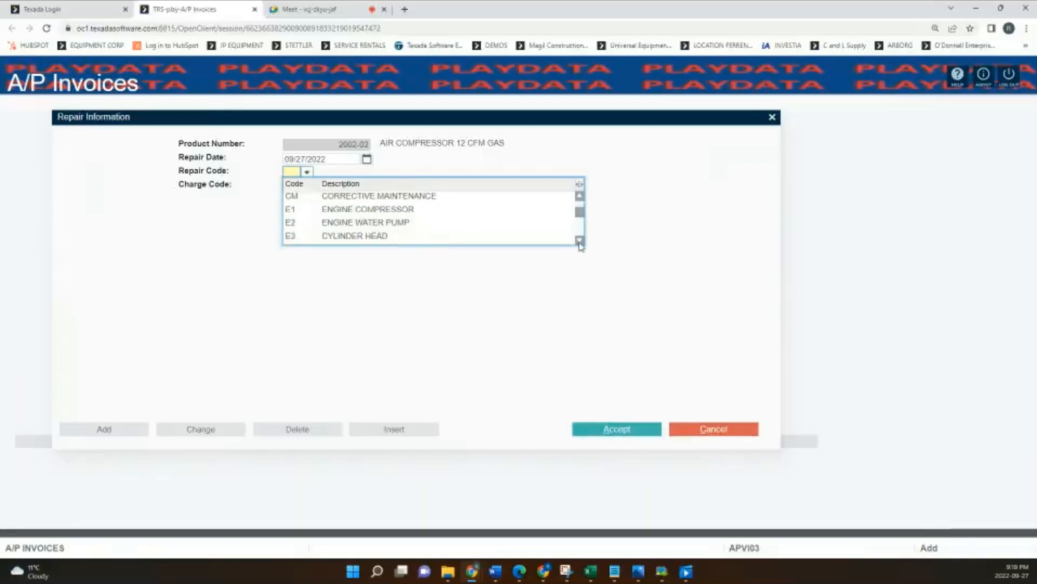
click(385, 242)
key(Tab)
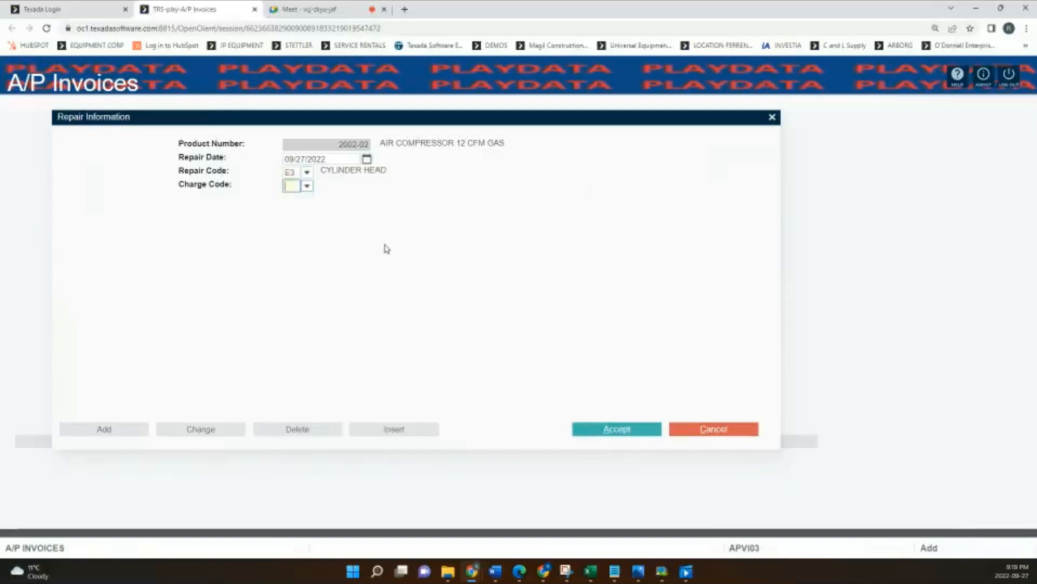
Set the charge code of the repair to ER, External Repairs
click(307, 186)
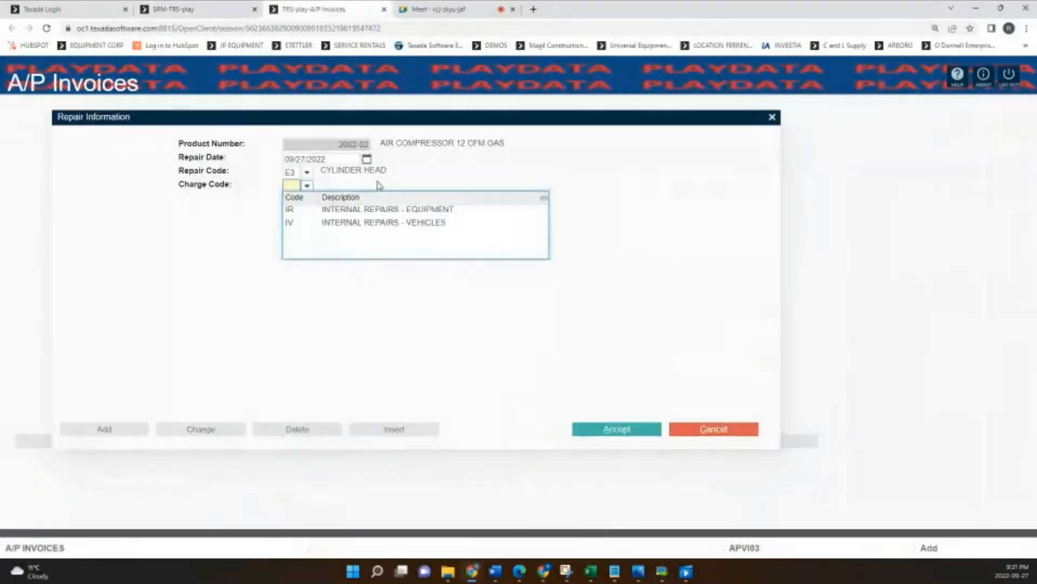
click(588, 355)
click(308, 187)
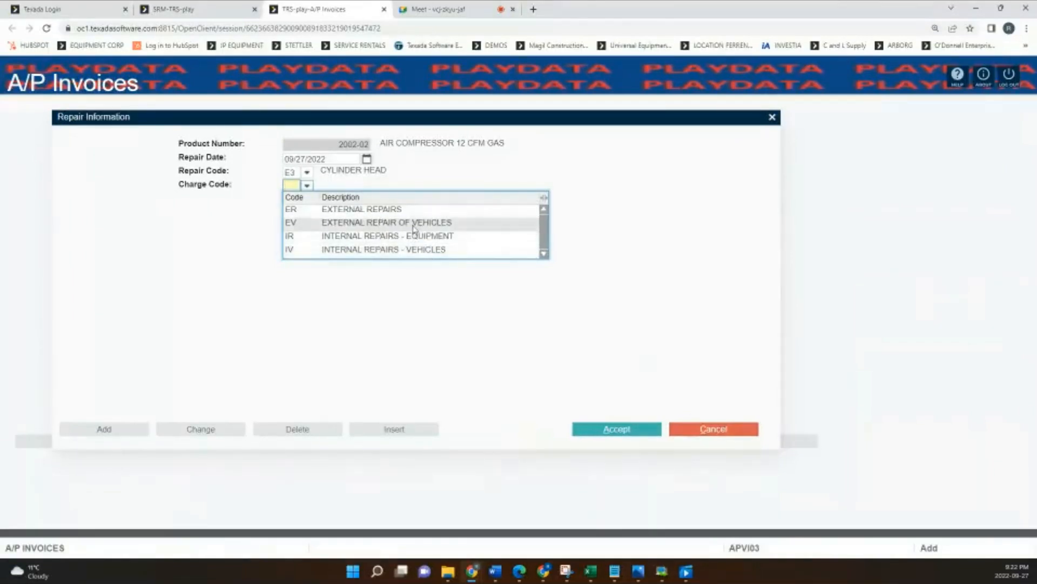
click(392, 212)
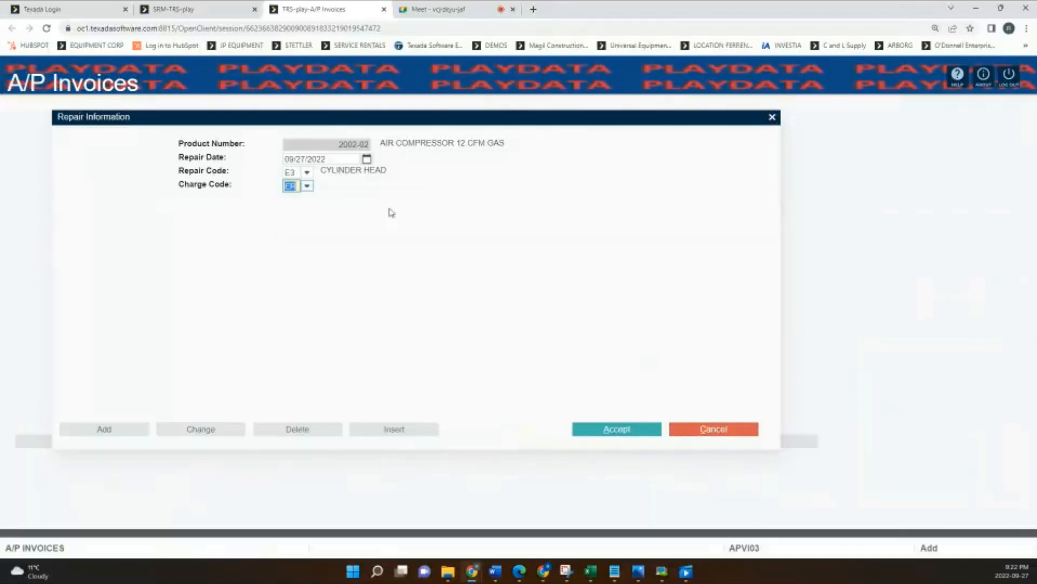
key(Tab)
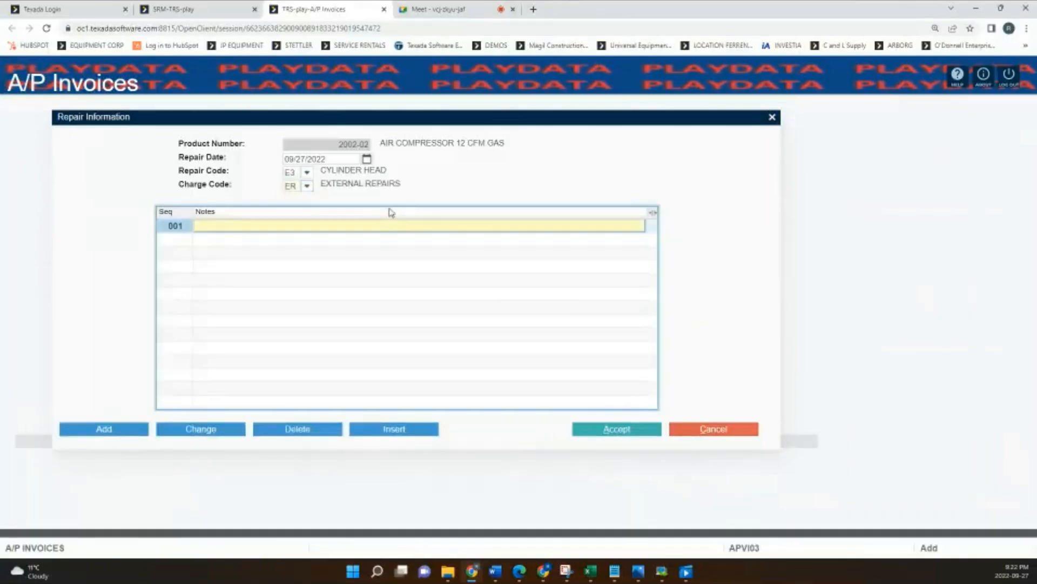
text(REPAIRED WINDSH)
text(IELD)
key(Return)
text(REPAIRED)
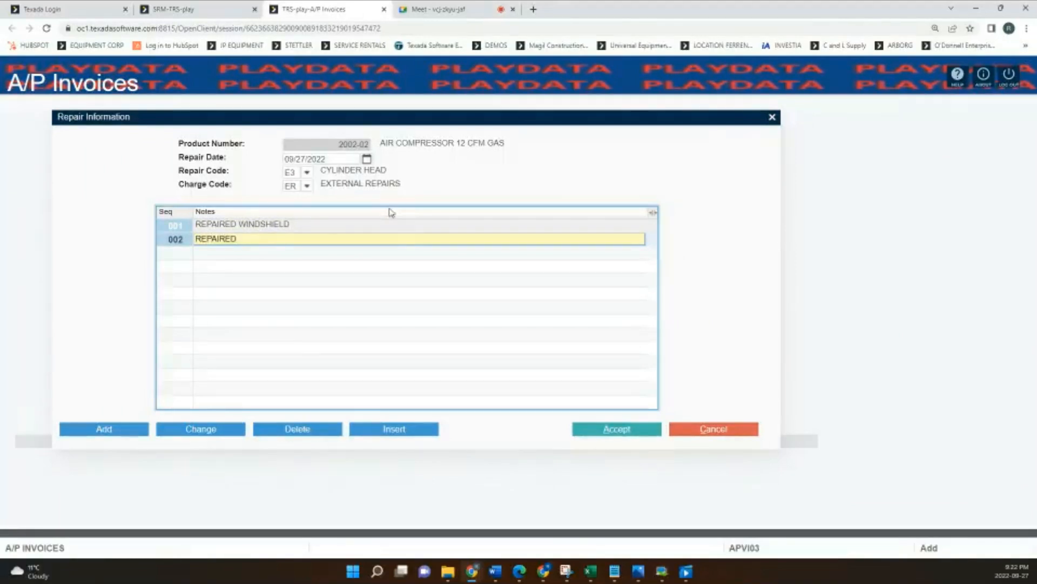
text( CABIN AIR)
Set the first repair note to "REPAIRED HOSES" and add "REPAIRED KNOBS" as the second note
click(306, 225)
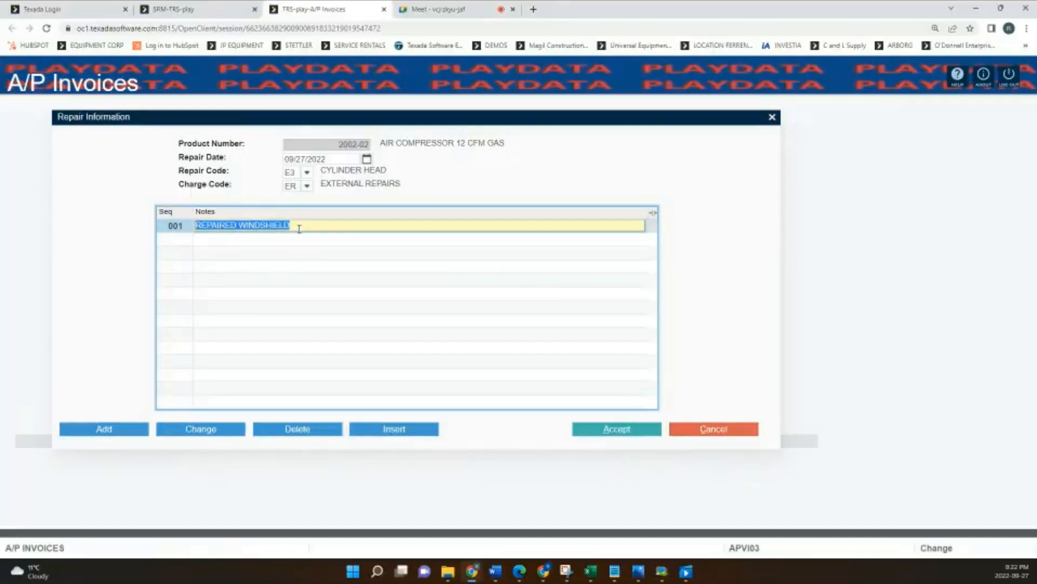
text(RPAIR)
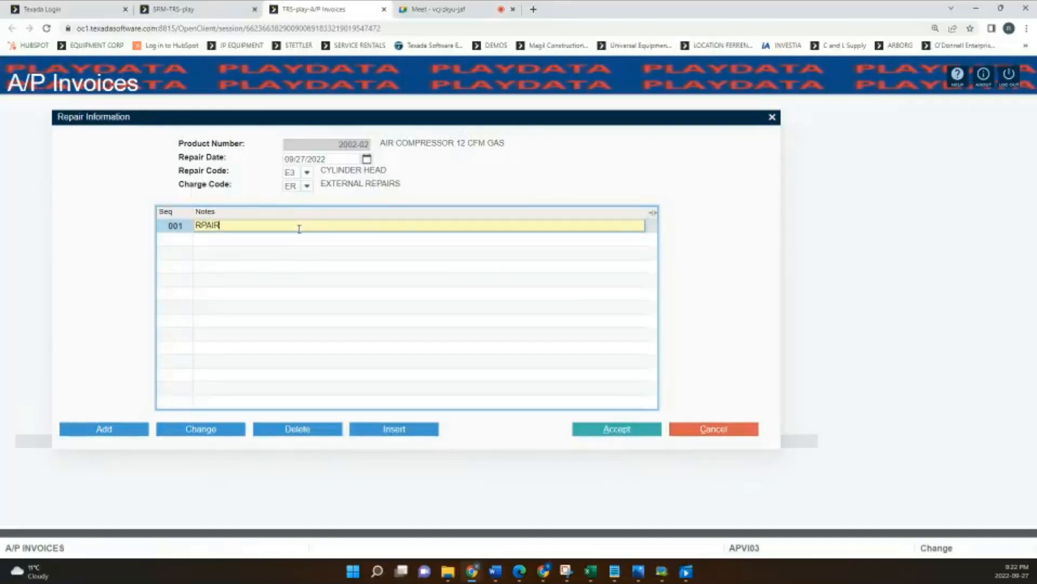
text(ED HOSES)
key(Return)
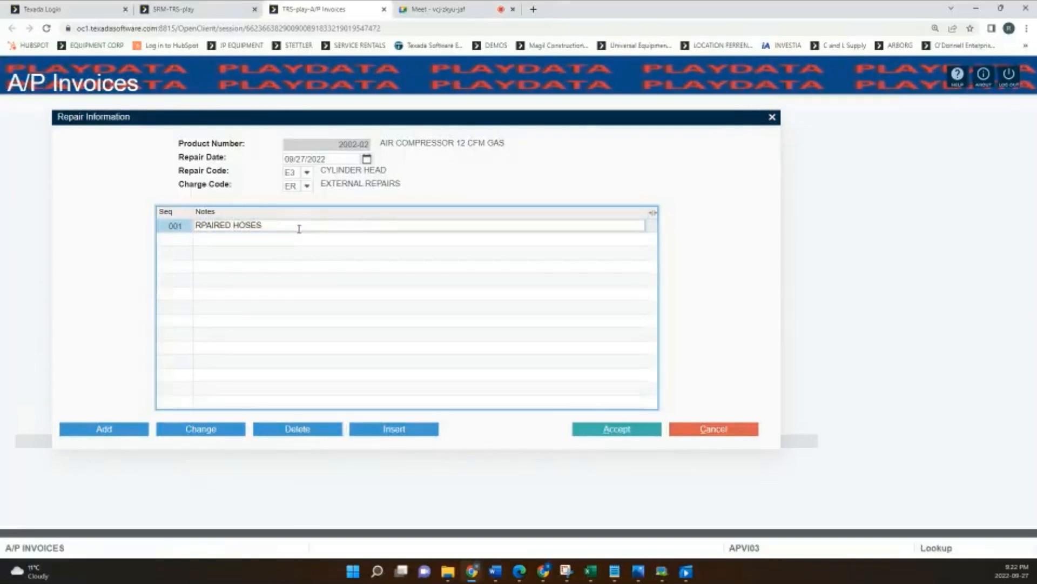
click(119, 432)
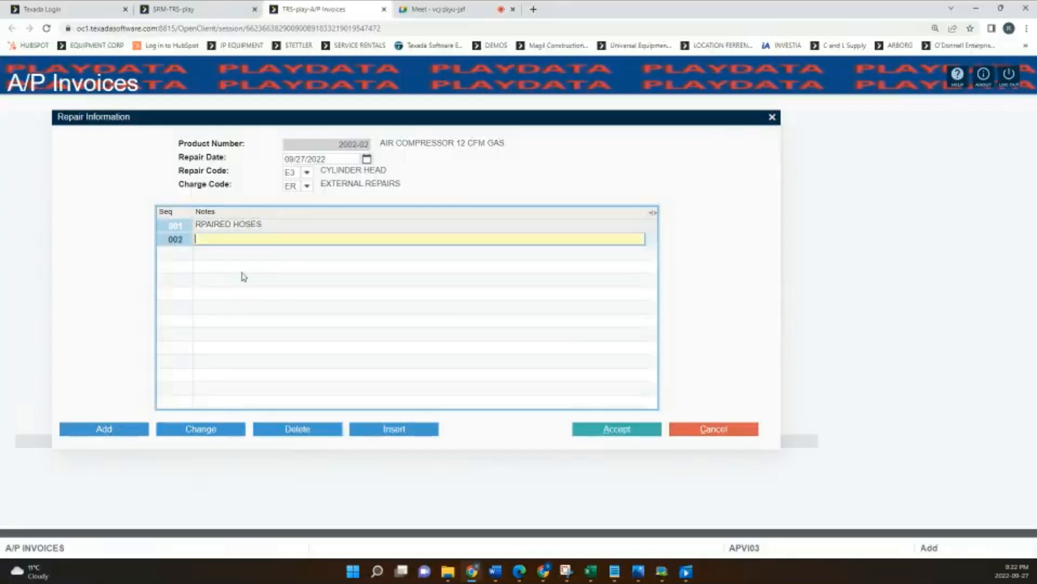
text(REPAIRED KNOBS)
key(Return)
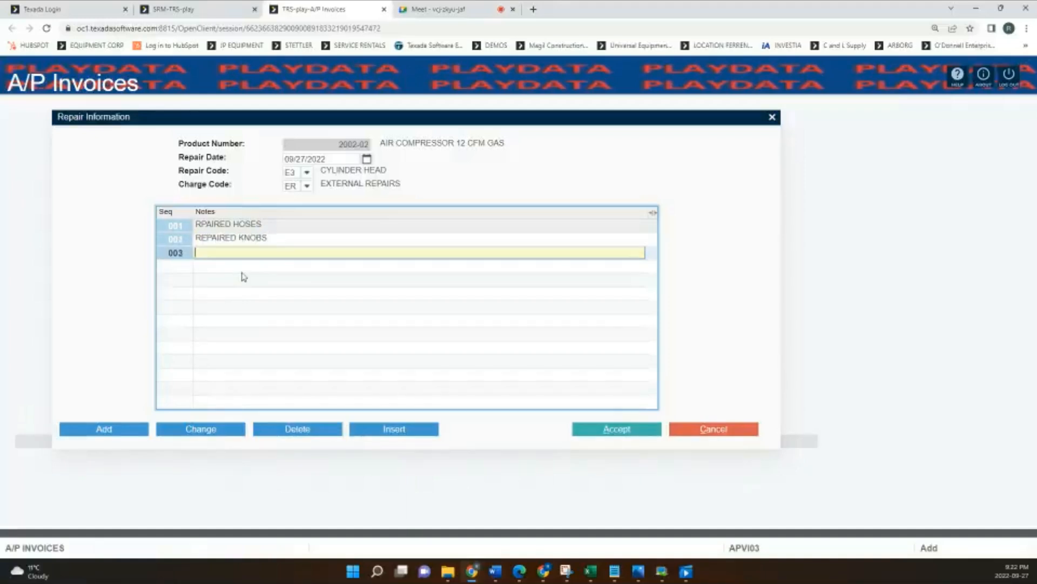
click(205, 226)
click(203, 226)
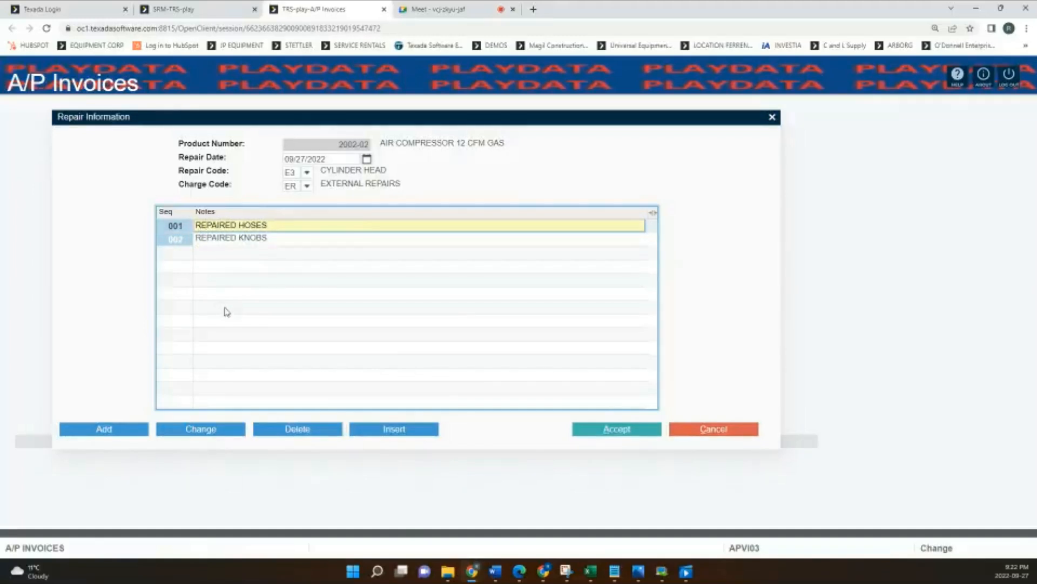
Add "REPAIRED STARTER" as the third repair note and finish the note entry
click(140, 431)
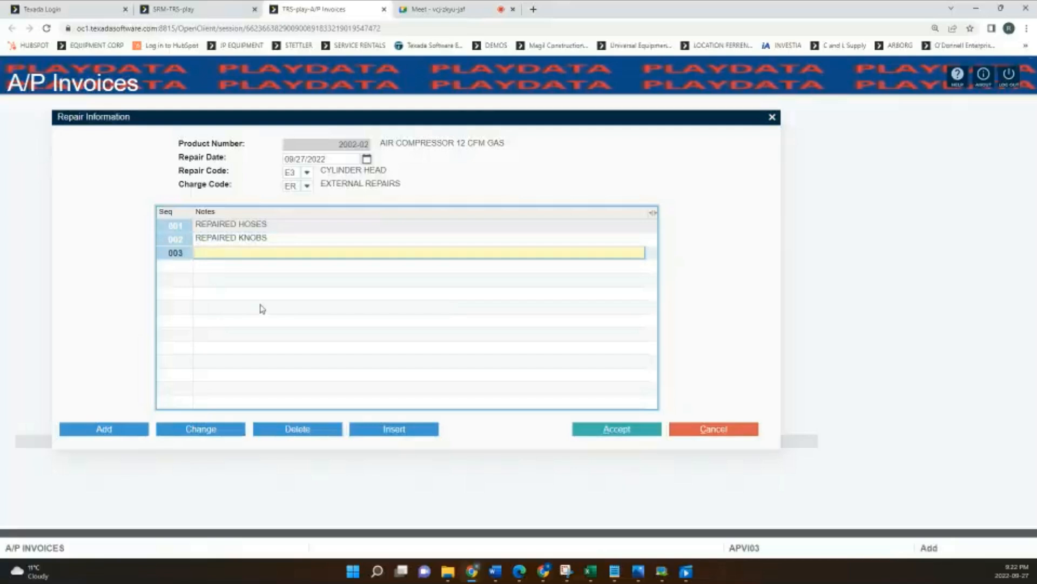
text(REPAIRED STARTER)
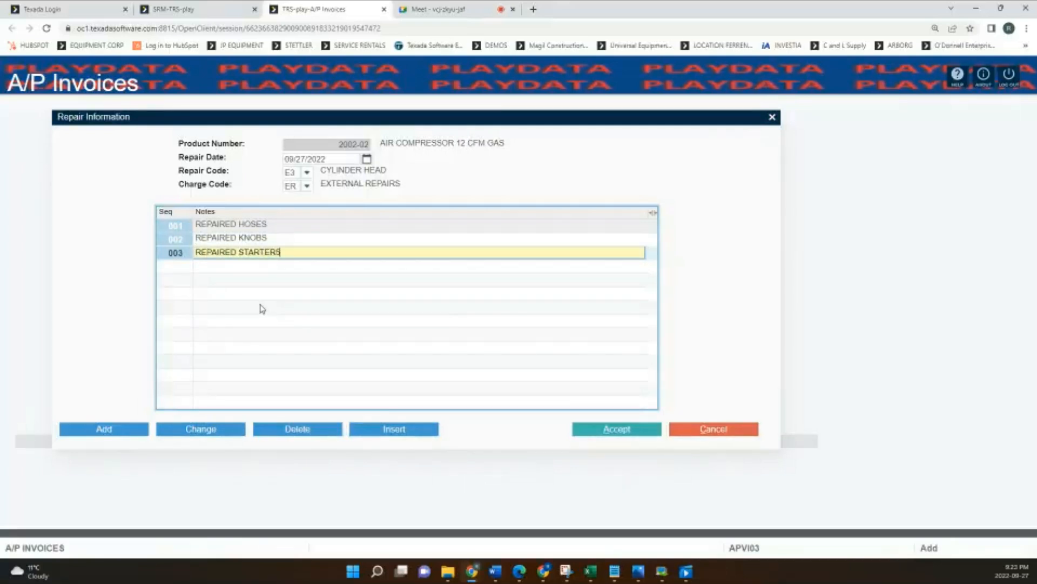
text(S)
key(BackSpace)
key(Return)
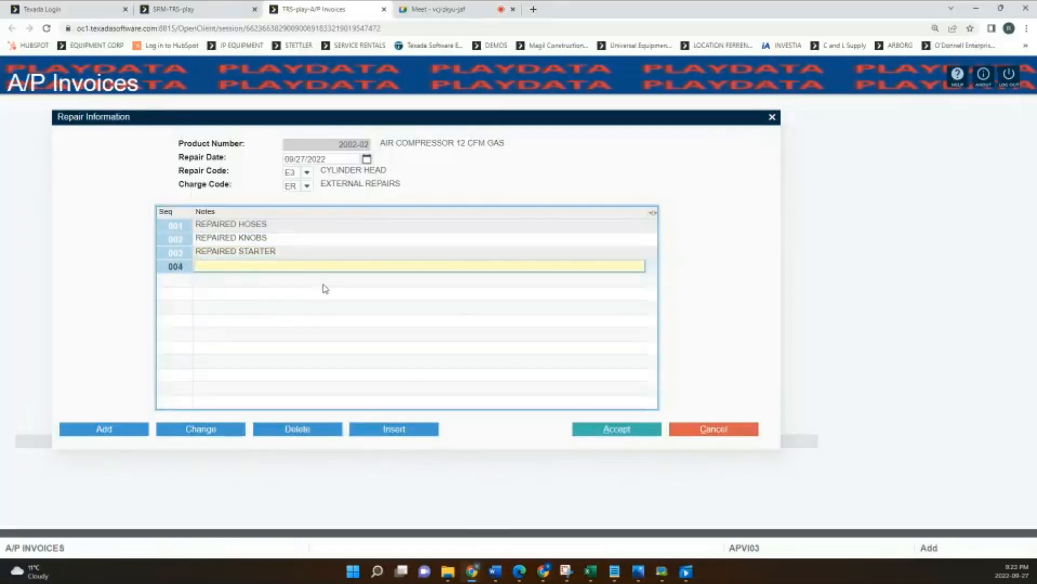
click(597, 429)
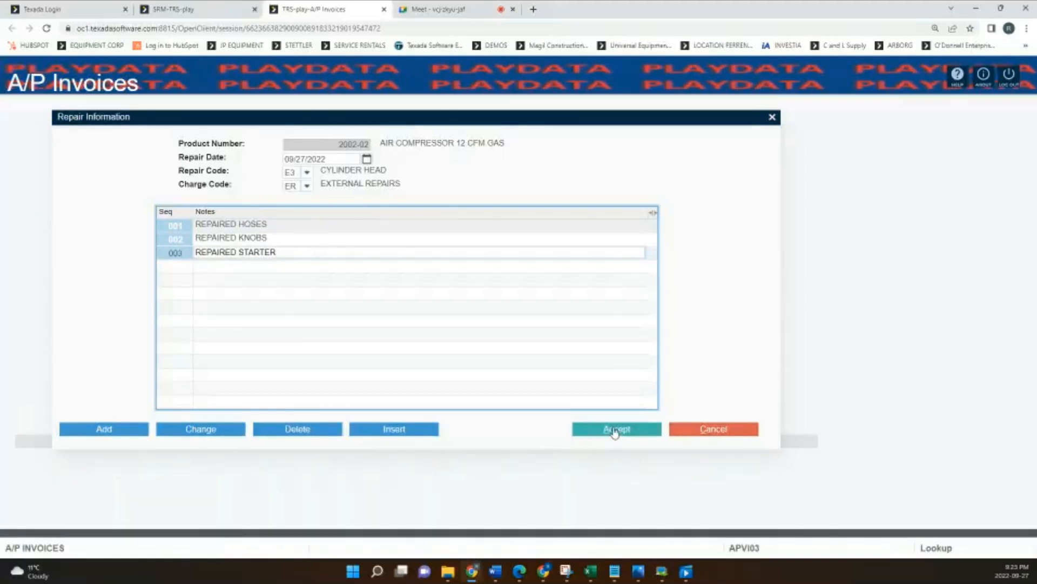
Accept the repair information, set the outside repair line's amount to 1200 and complete the invoice with the proposed HST tax
click(615, 431)
key(Tab)
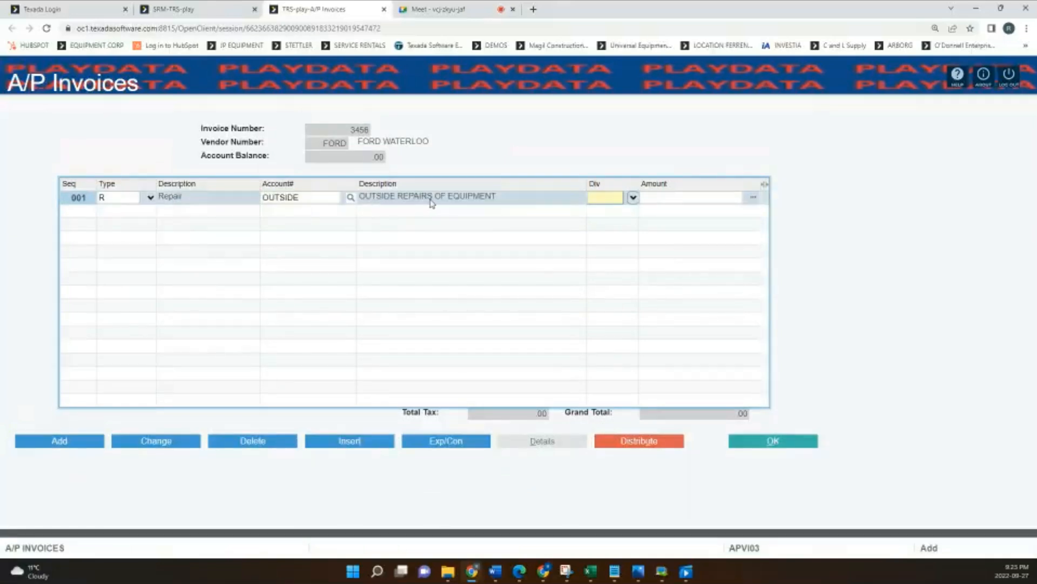
key(Tab)
key(Tab)
key(Tab)
text(1200)
key(Tab)
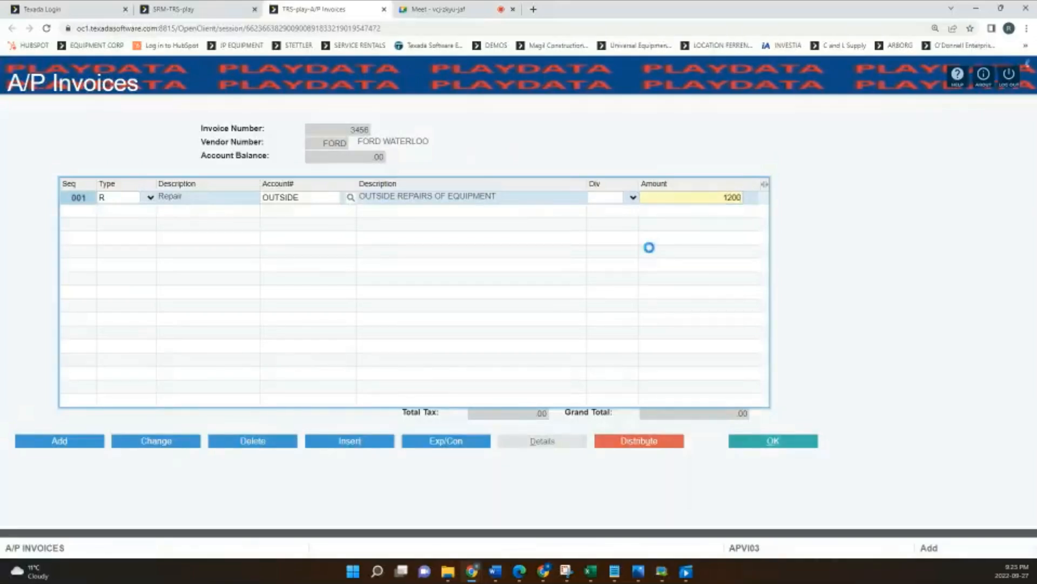
click(774, 440)
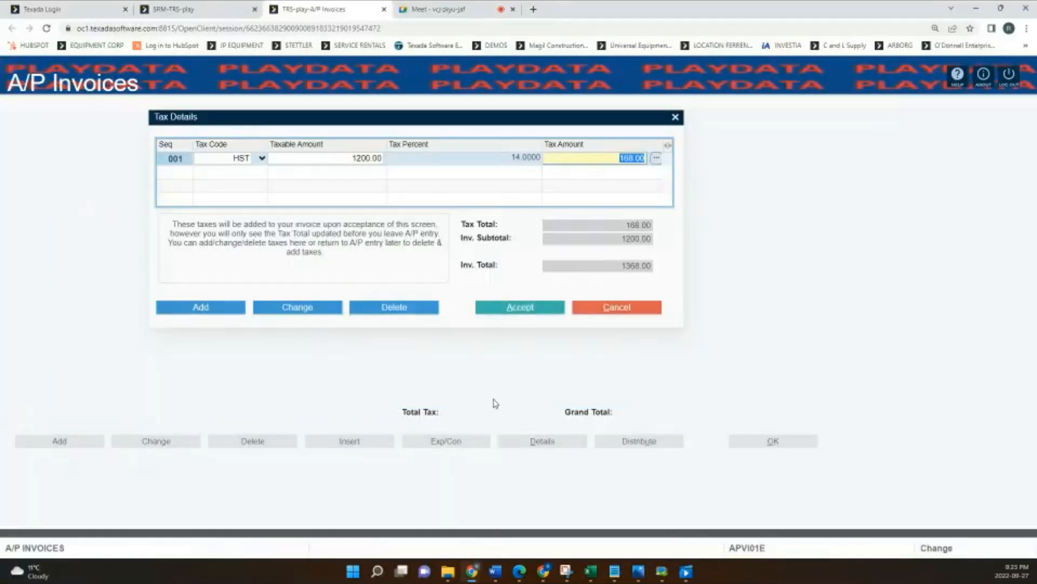
click(512, 309)
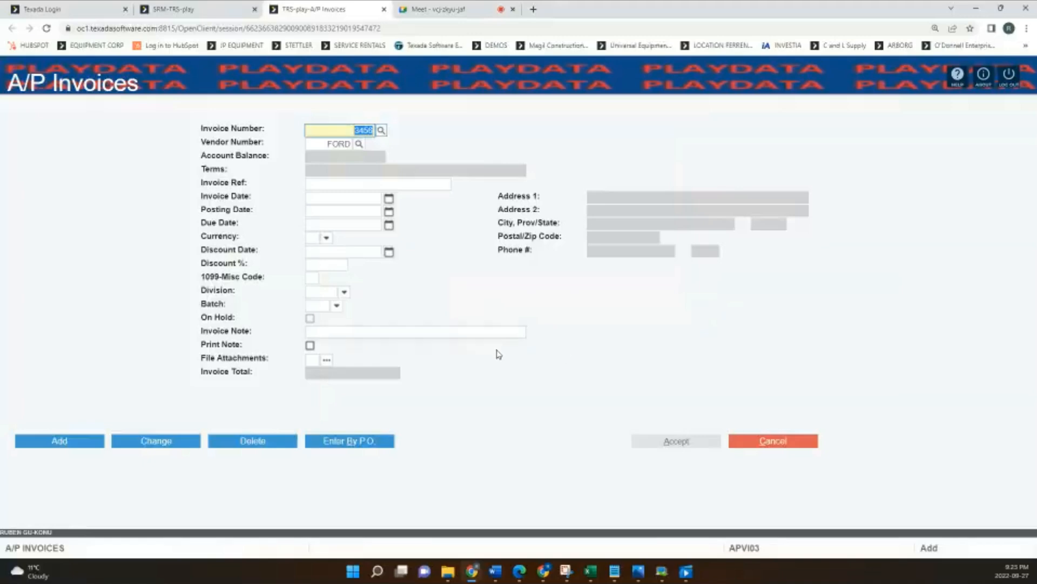
Open Rental Inventory in the other browser session and try to search rental products by the description "VEHICL"
click(167, 9)
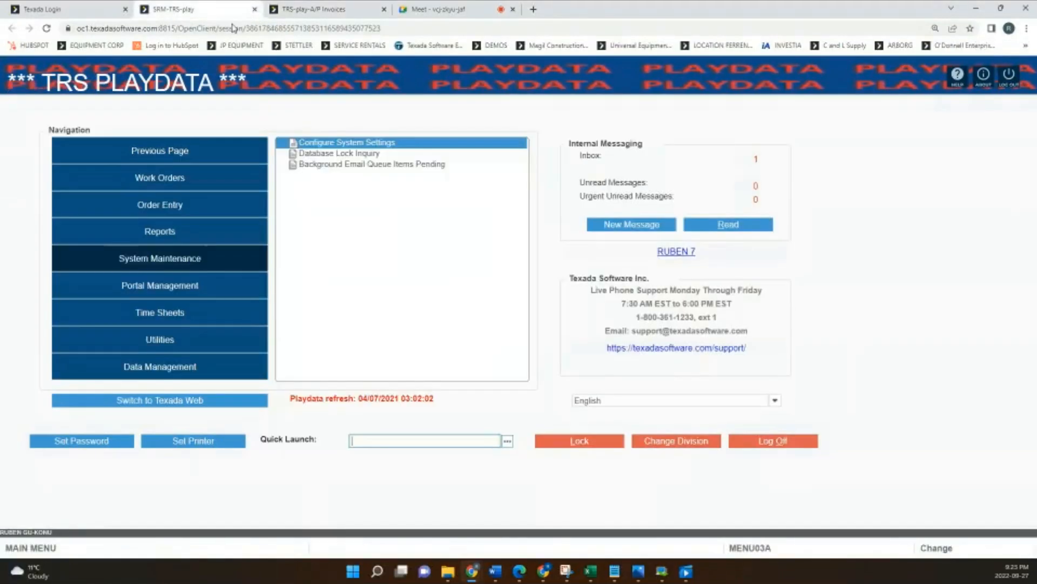
click(161, 154)
click(178, 311)
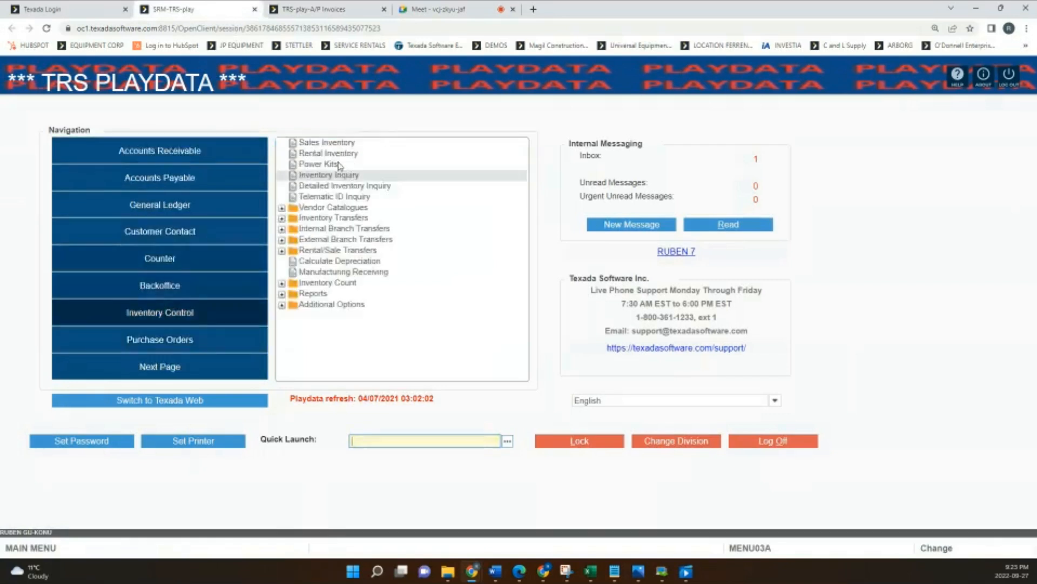
click(327, 154)
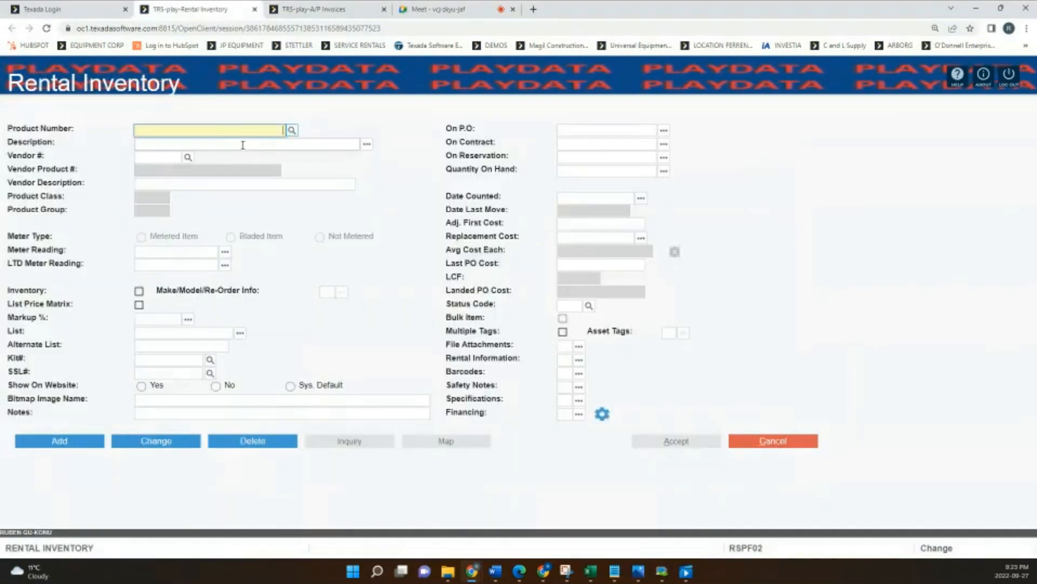
click(375, 306)
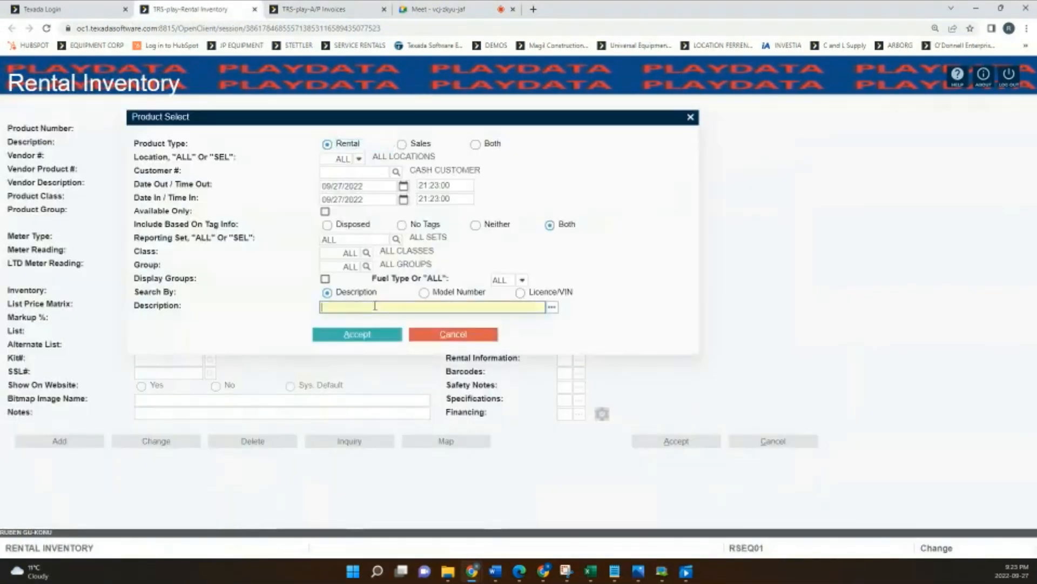
text(VEHICL)
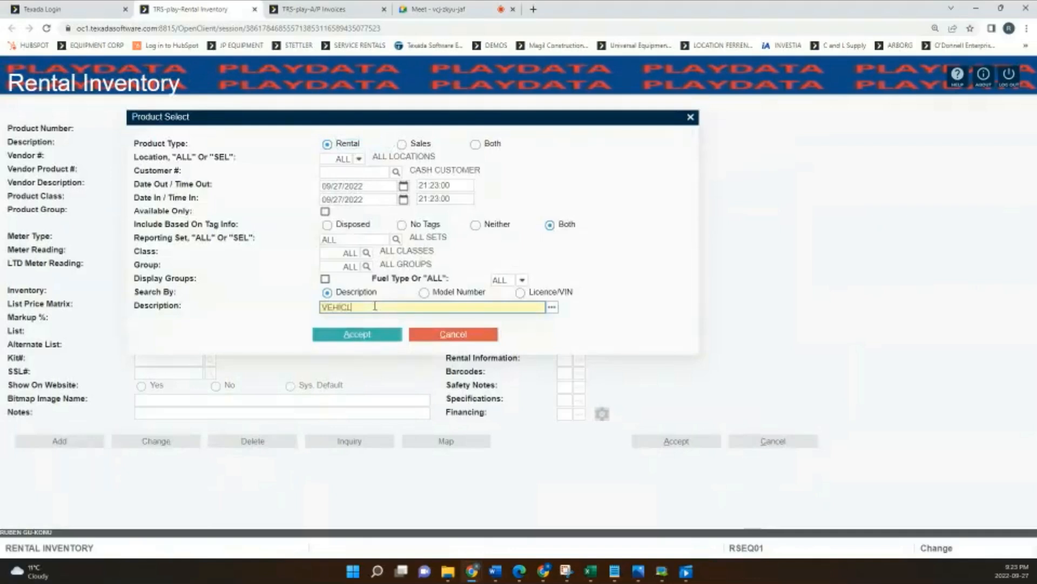
key(Return)
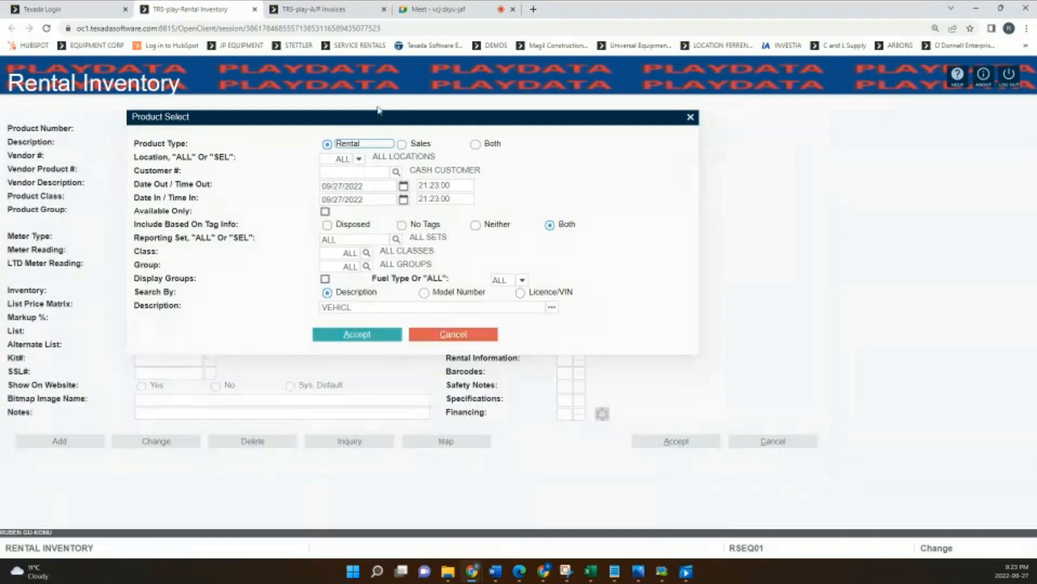
click(367, 253)
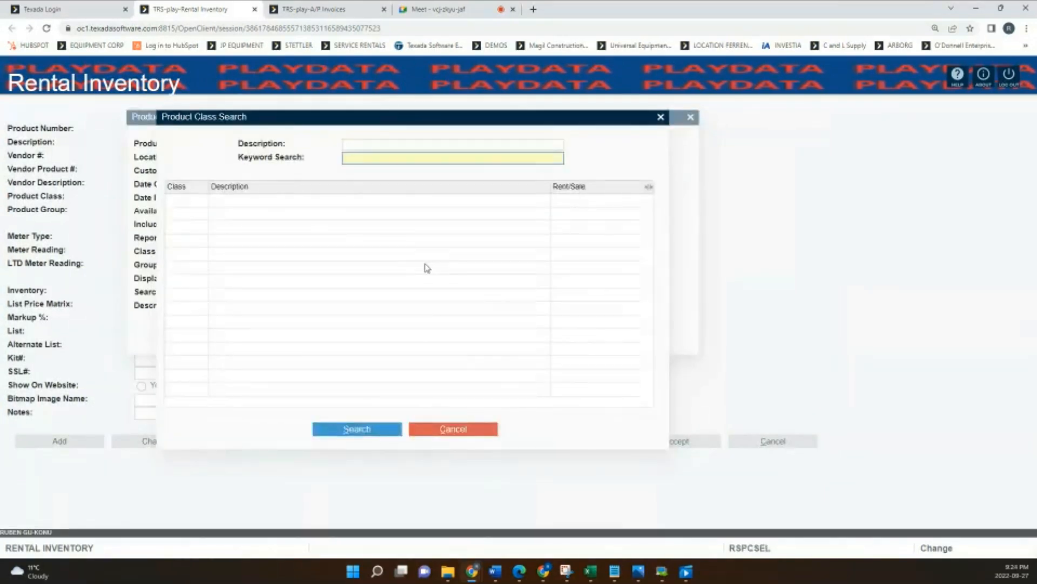
key(Return)
key(Escape)
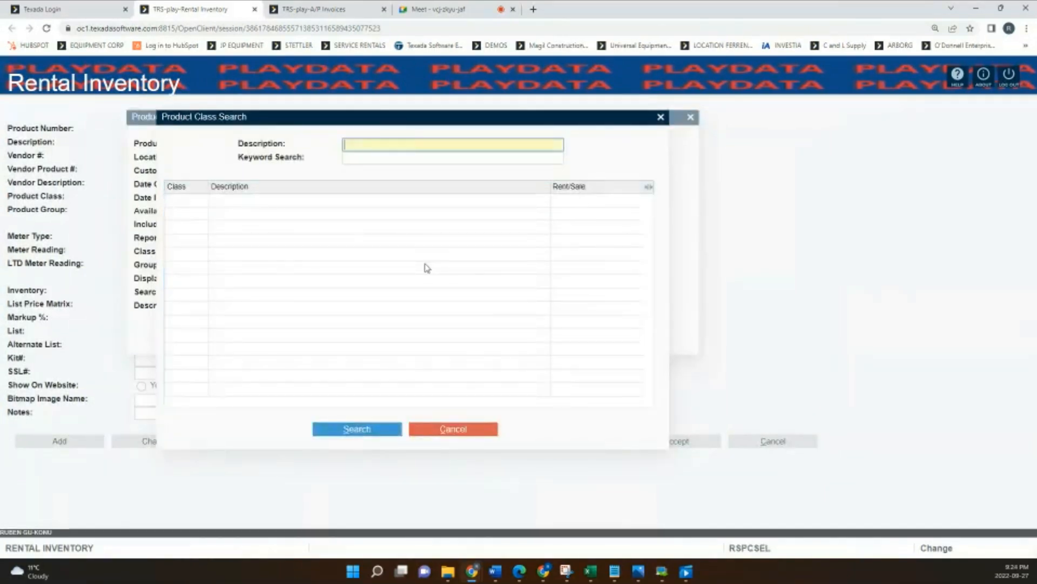
key(Escape)
Search the rental products by the description "%TRUC" and look through the listed trucks for a 1/2 ton extended cab unit
click(357, 333)
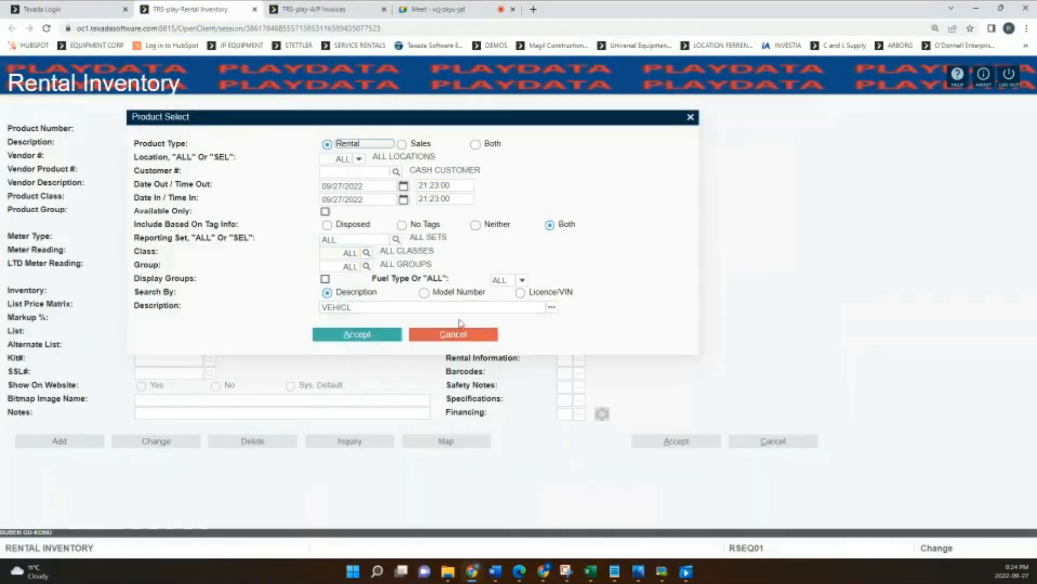
click(363, 308)
key(BackSpace)
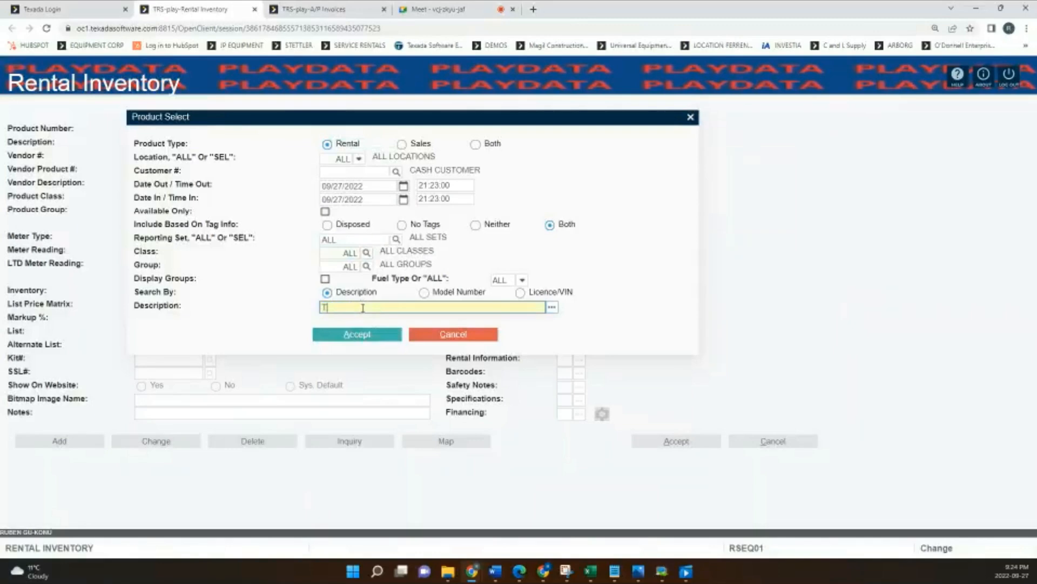
text(%TRUC)
key(Return)
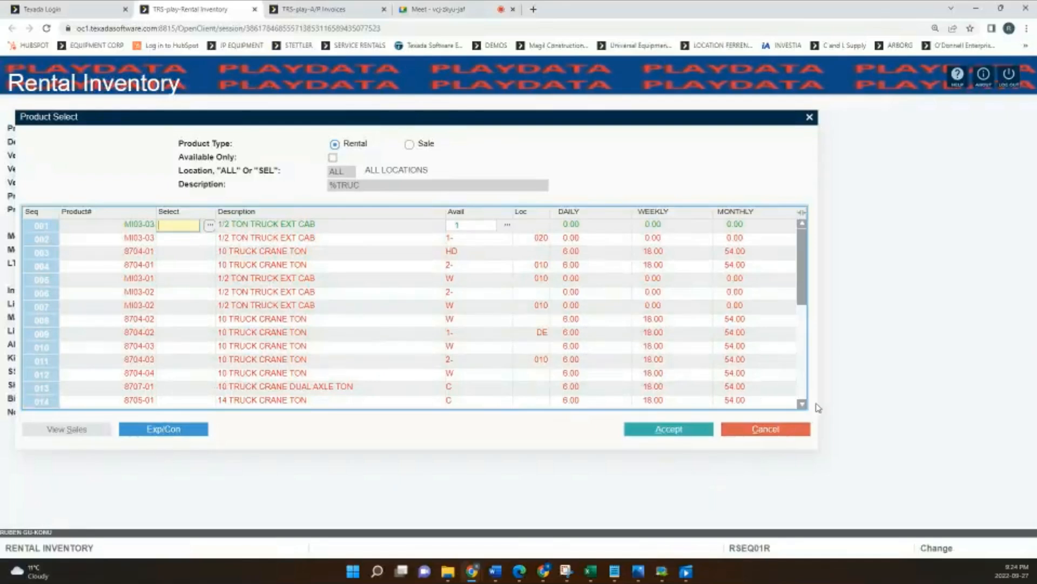
click(804, 388)
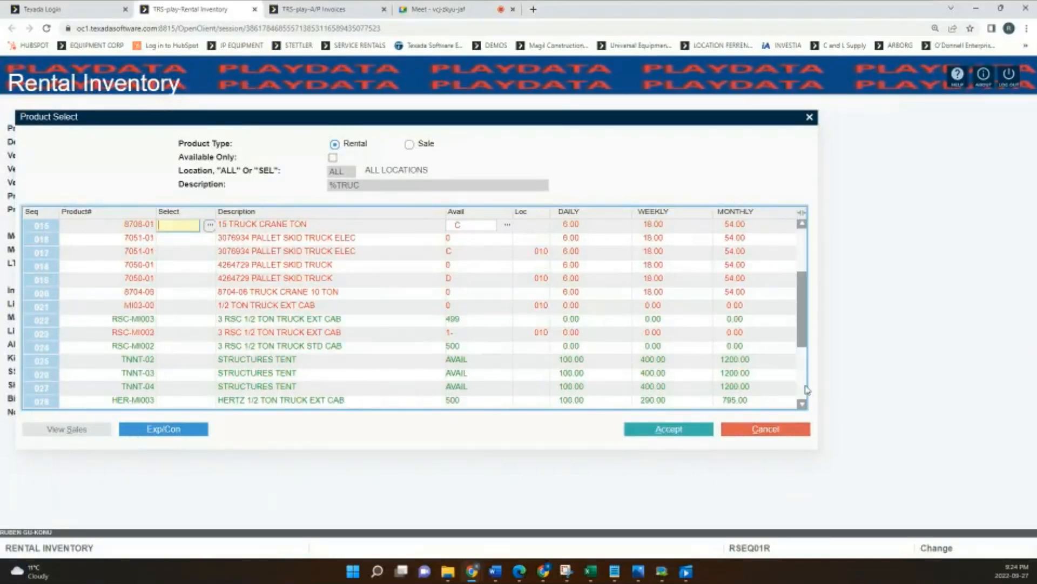
click(804, 244)
click(178, 241)
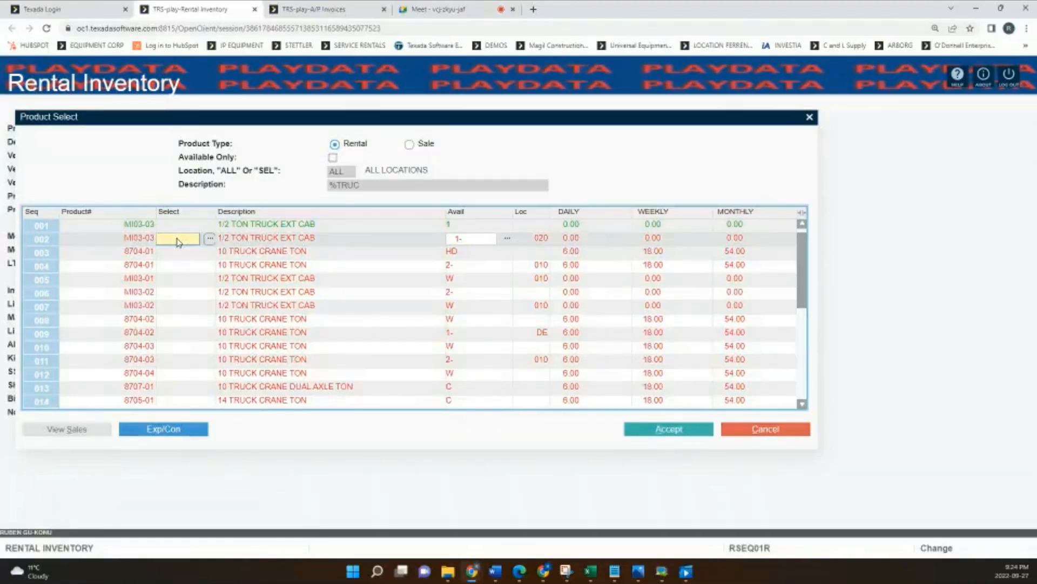
Return to the A/P Invoices session, reopen the invoice entry and start a new invoice numbered TEST123
click(357, 13)
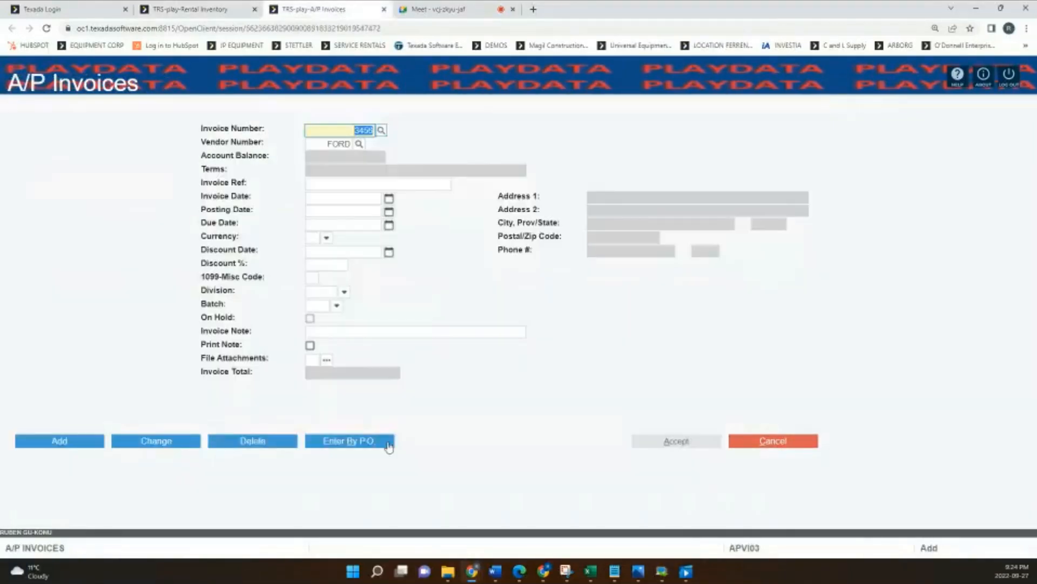
key(Escape)
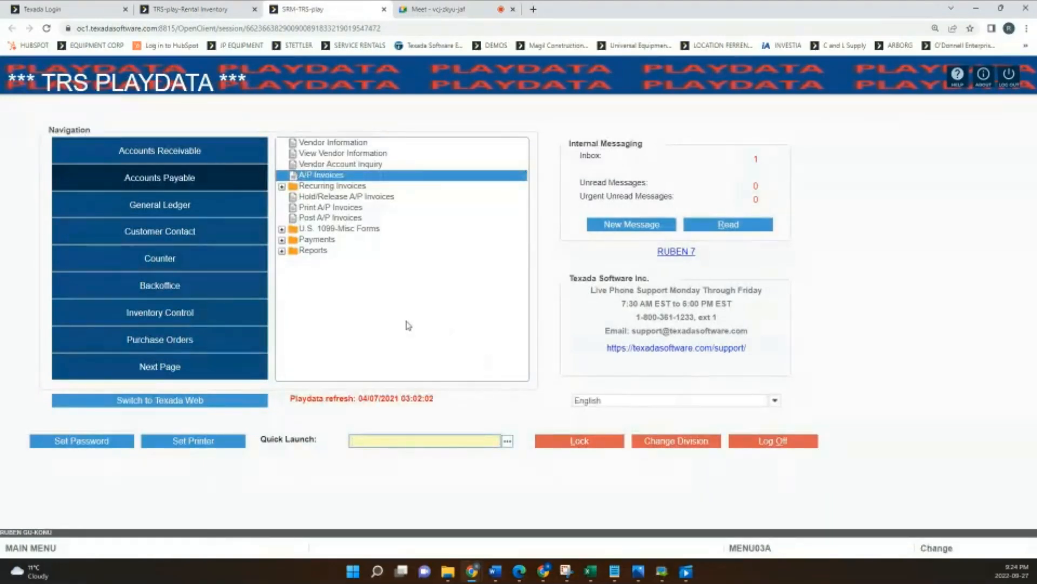
double_click(315, 176)
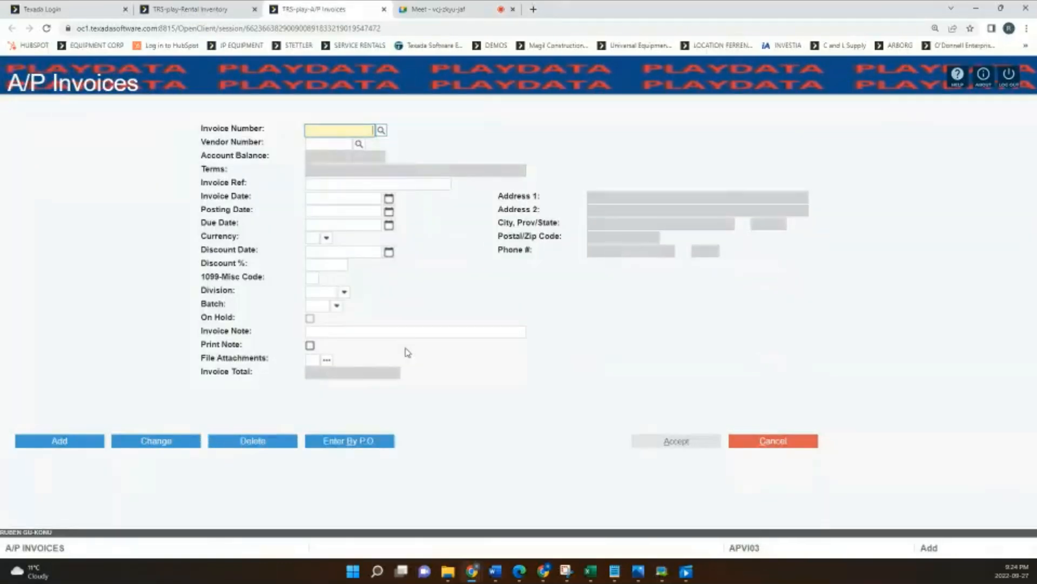
text(TEST123)
key(Tab)
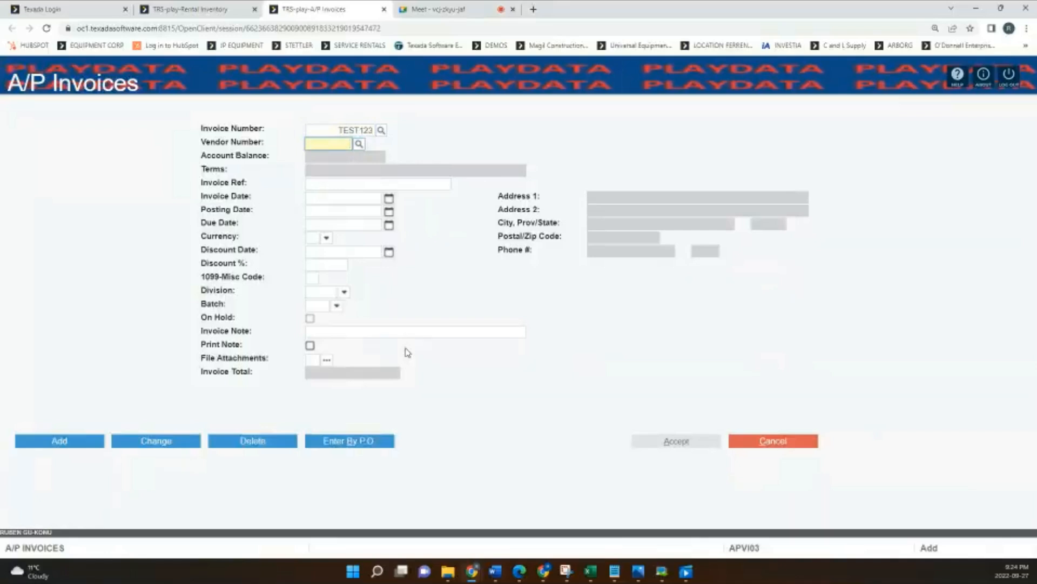
Set the invoice's vendor to GARAGE and keep the default dates, Canadian currency and corporate division
text(GARAGE)
key(Tab)
key(Tab)
key(Tab)
key(Return)
key(Tab)
key(Tab)
key(Tab)
key(Tab)
key(Tab)
key(Tab)
key(Tab)
key(Tab)
key(Tab)
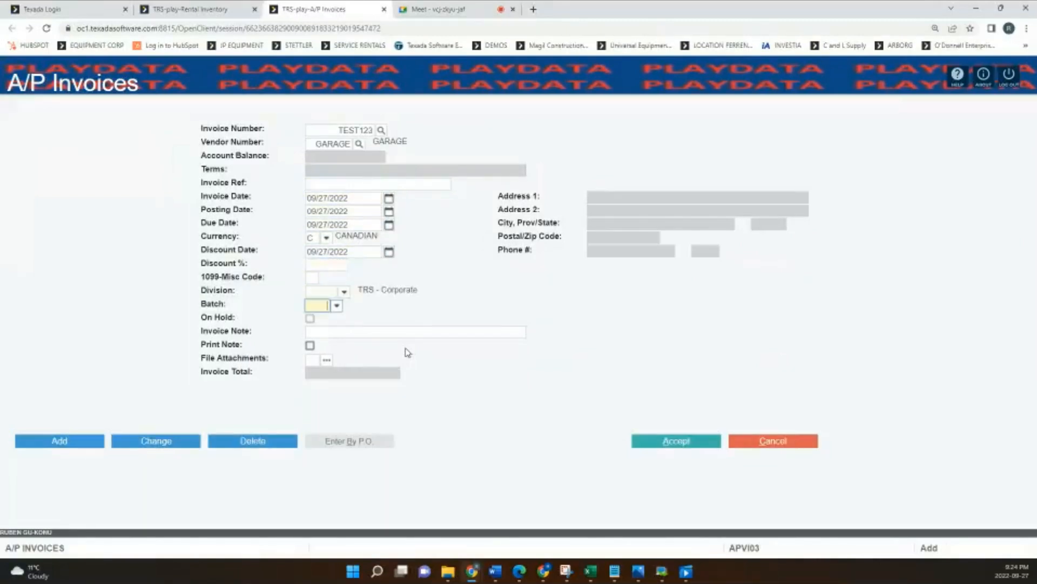
Enter the invoice note "REPAIRING 1/2 TON TRUCK", enable printing of the note and accept the invoice header
text(REPAIRING )
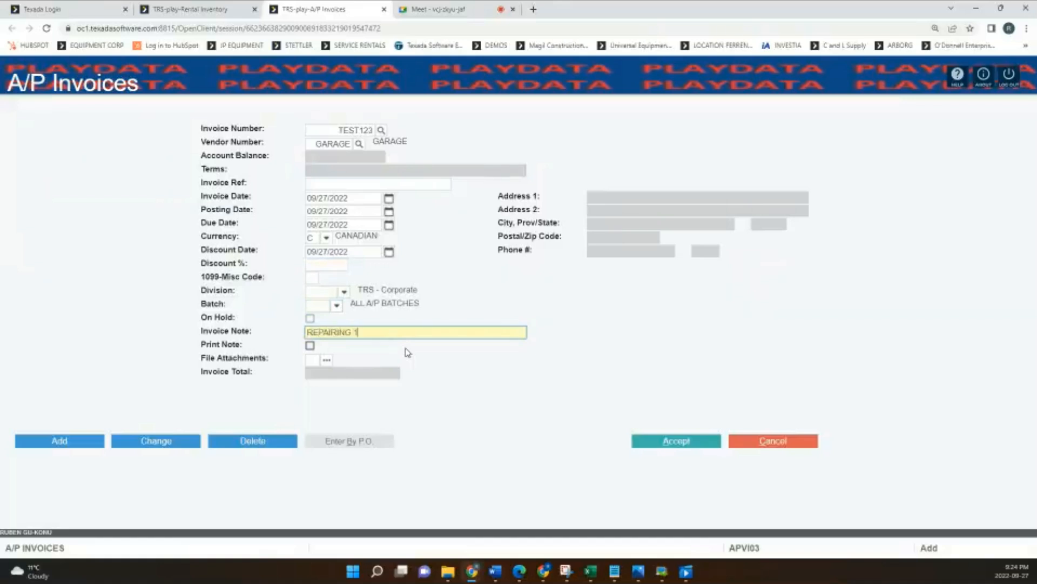
text(1/2 TON TRUCK)
key(Left)
key(Left)
key(Left)
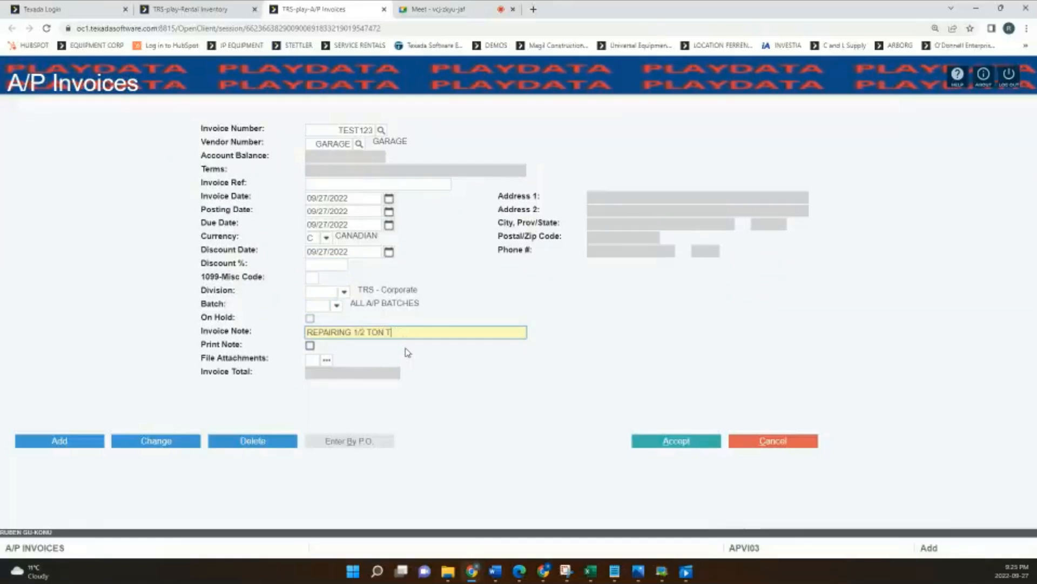
text(R)
key(End)
key(Tab)
key(space)
key(Tab)
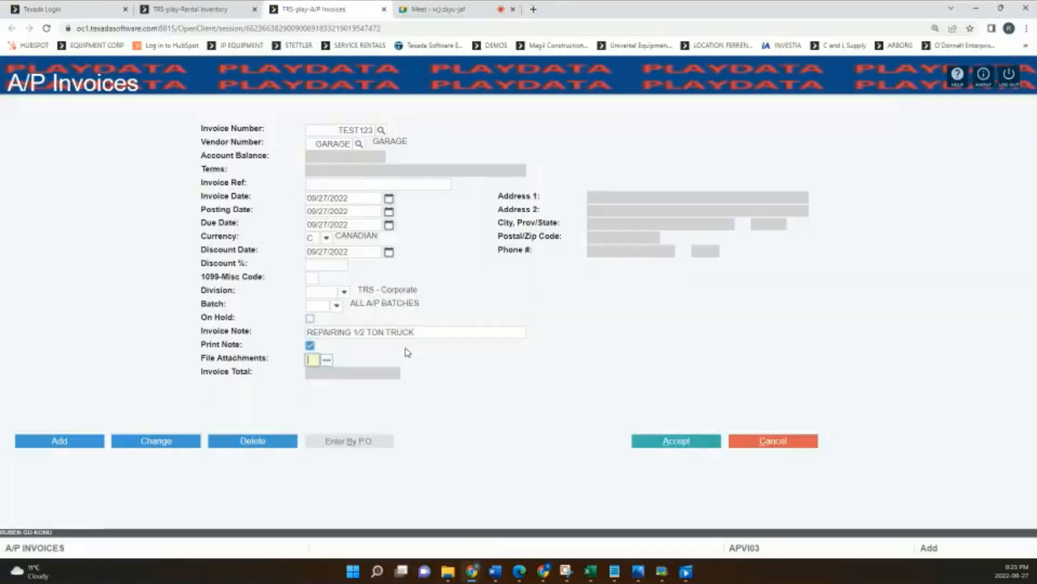
key(Return)
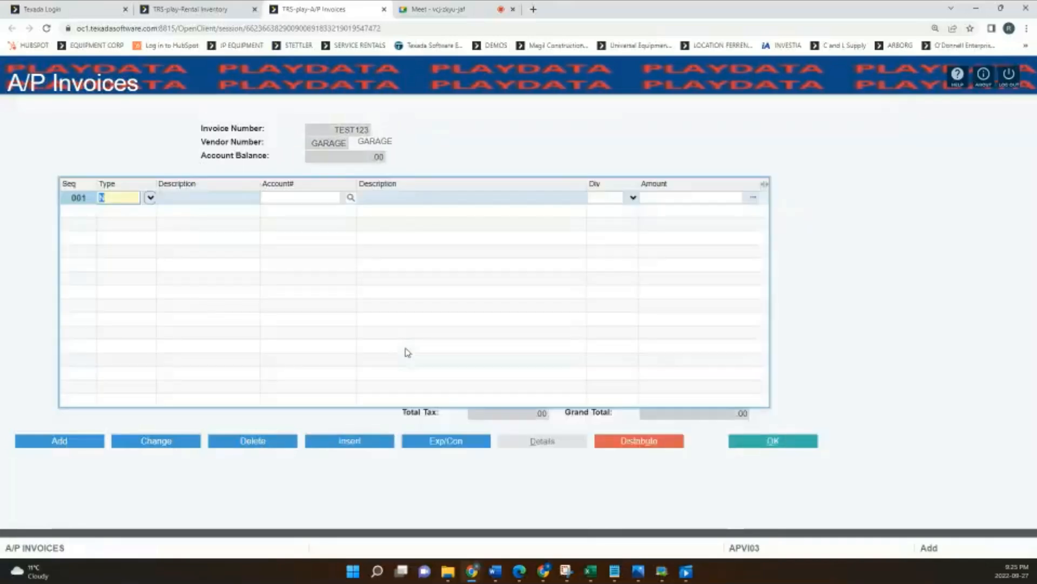
Make the first invoice line a Repair line for product MI03-03, the 1/2 ton extended cab truck
click(150, 198)
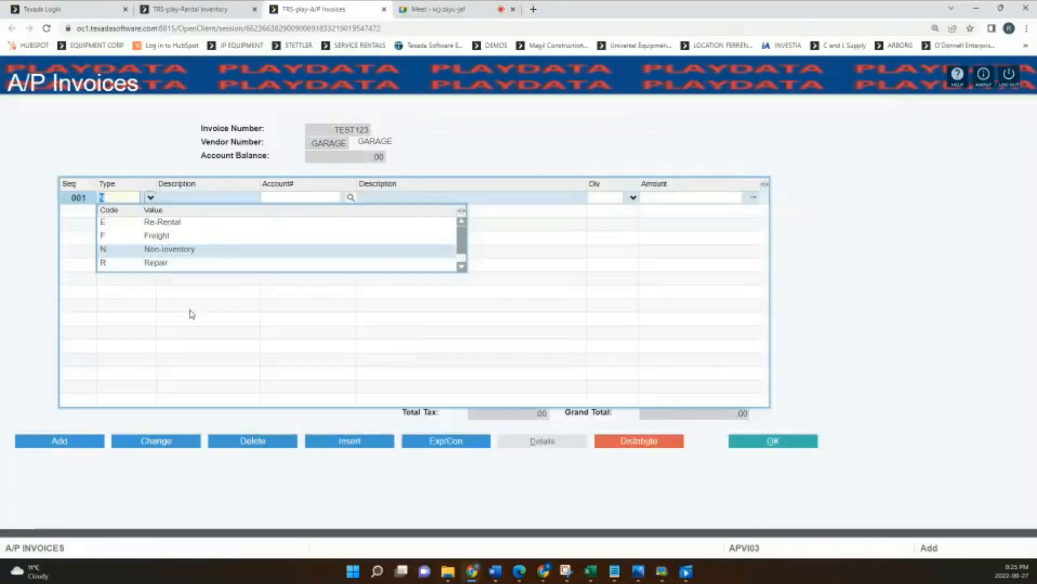
click(166, 265)
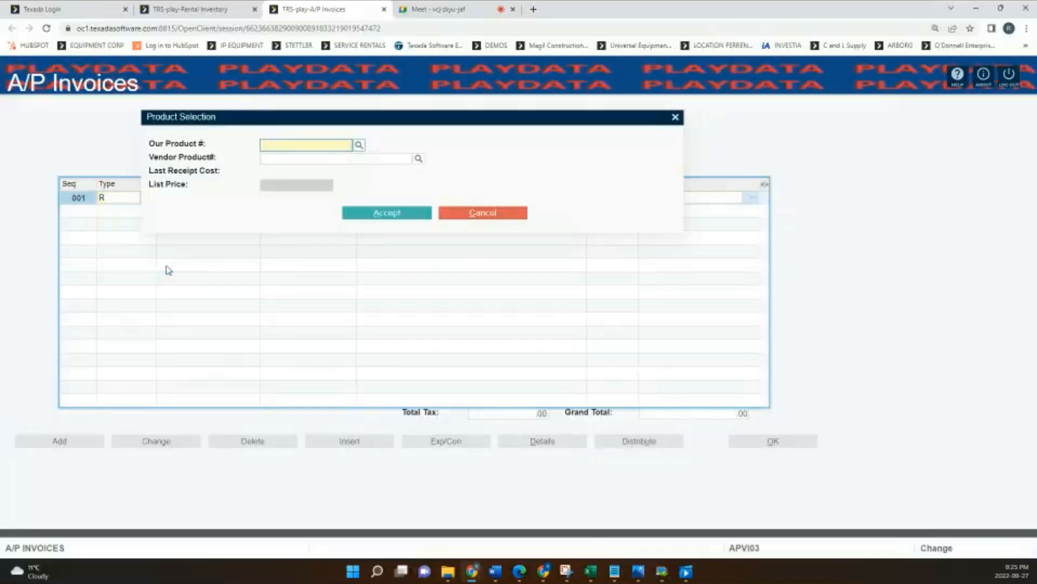
text(MI03-03)
key(Tab)
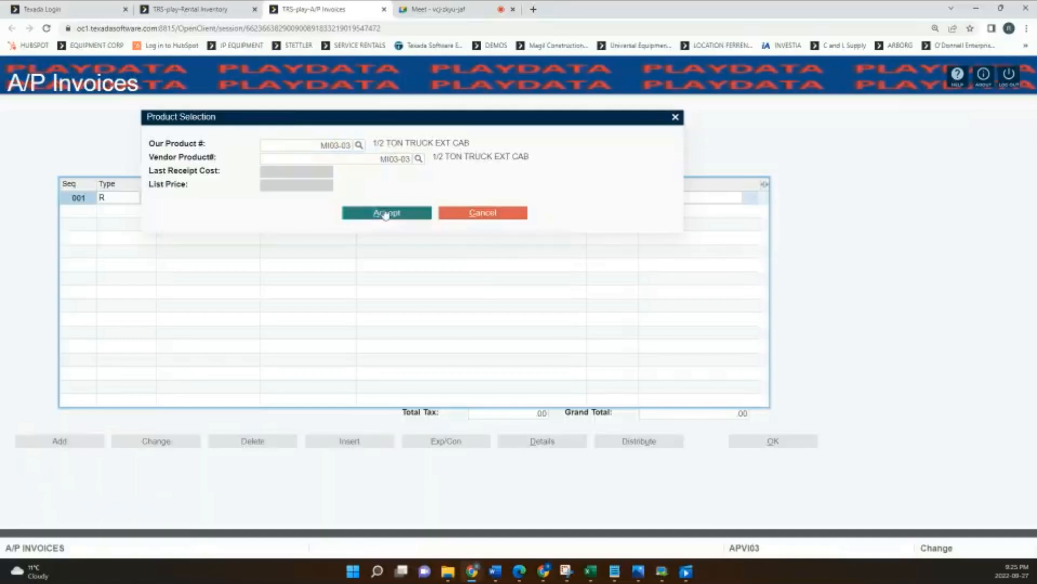
click(387, 213)
Keep the default repair date and set repair code GR, General Repairs, and charge code EV, External Repair of Vehicles
key(Tab)
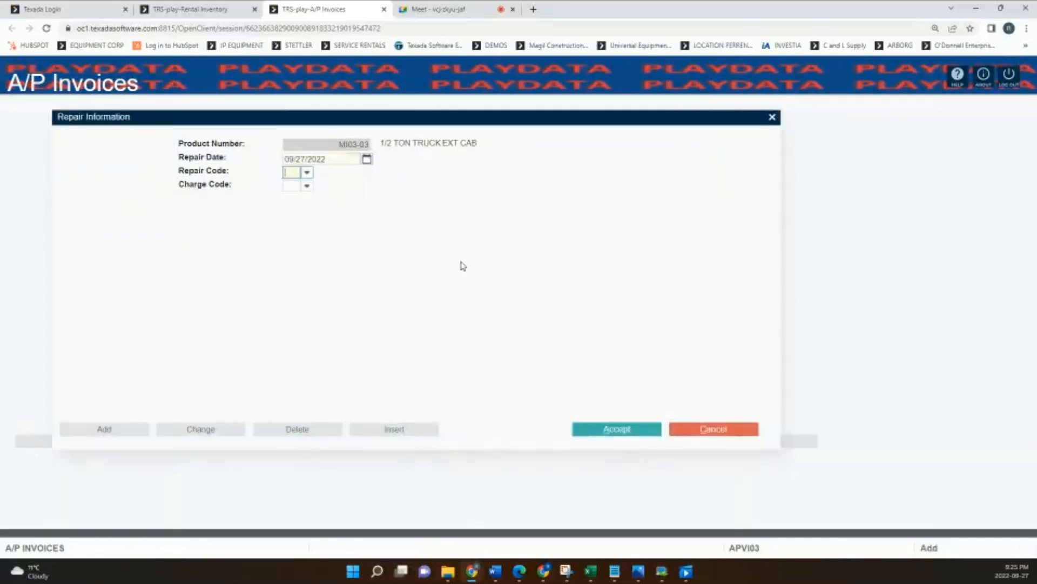
click(306, 172)
scroll(592, 248, down, 5)
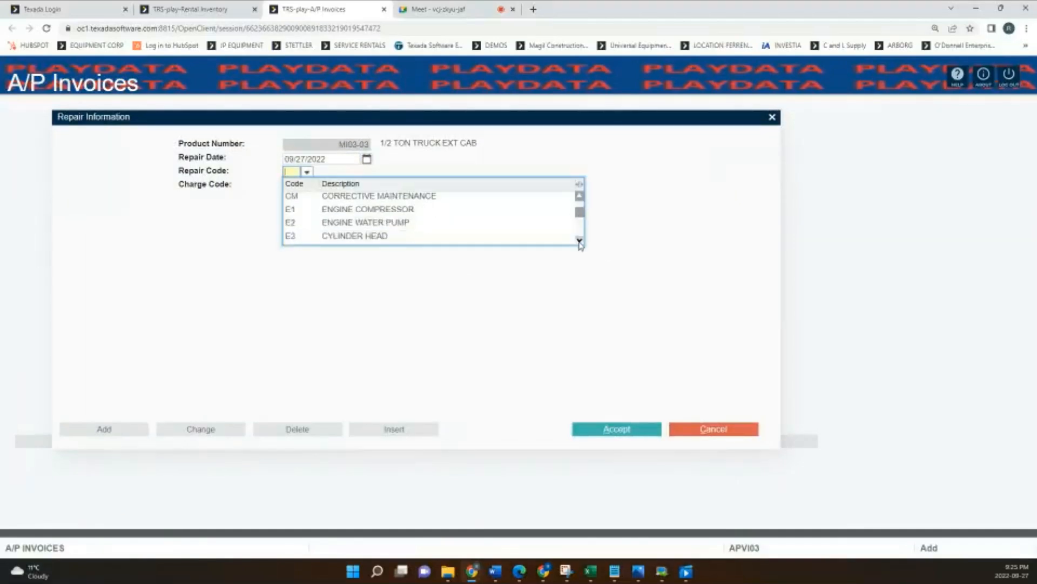
click(579, 242)
click(580, 241)
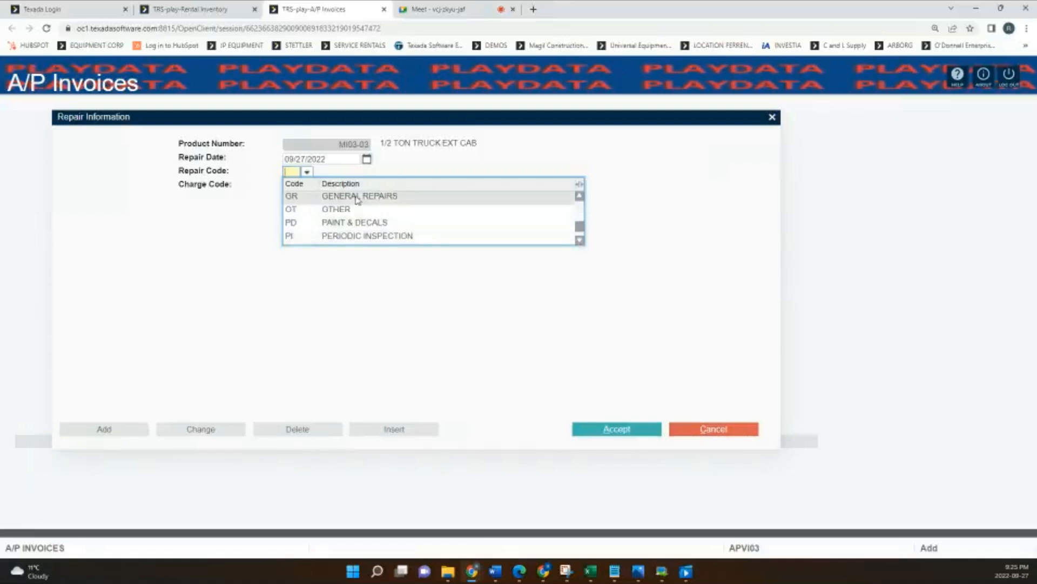
click(324, 196)
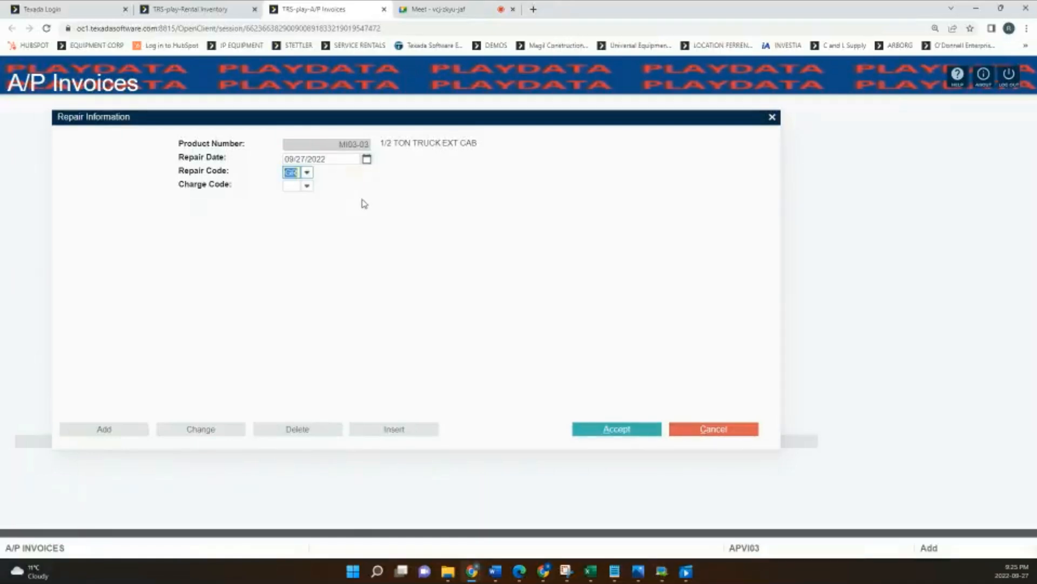
key(Tab)
click(306, 186)
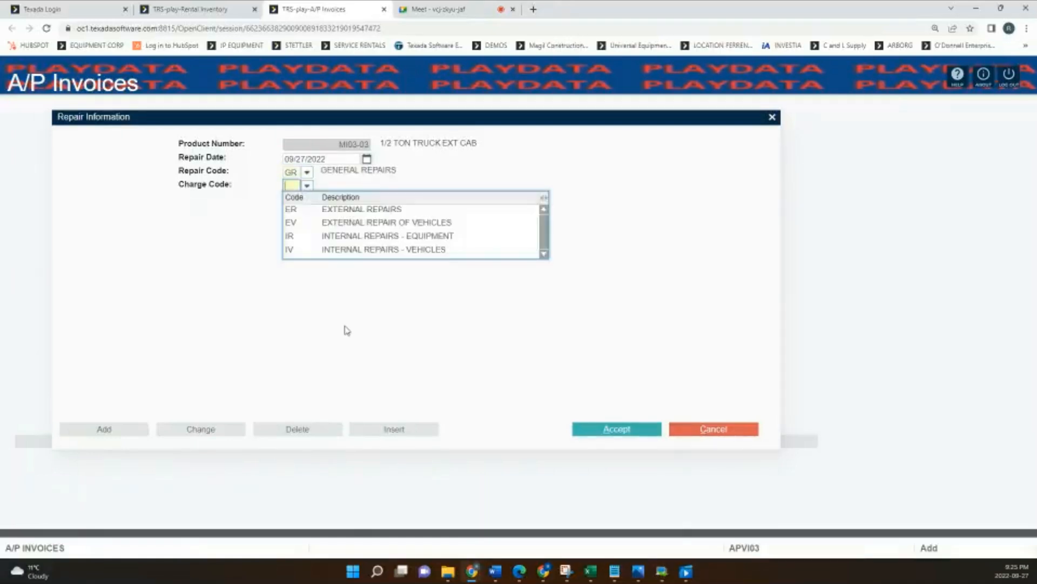
click(378, 224)
Add a repair note saying general repairs are due to the named employee not knowing about trucks, and accept the repair information
text(GEN)
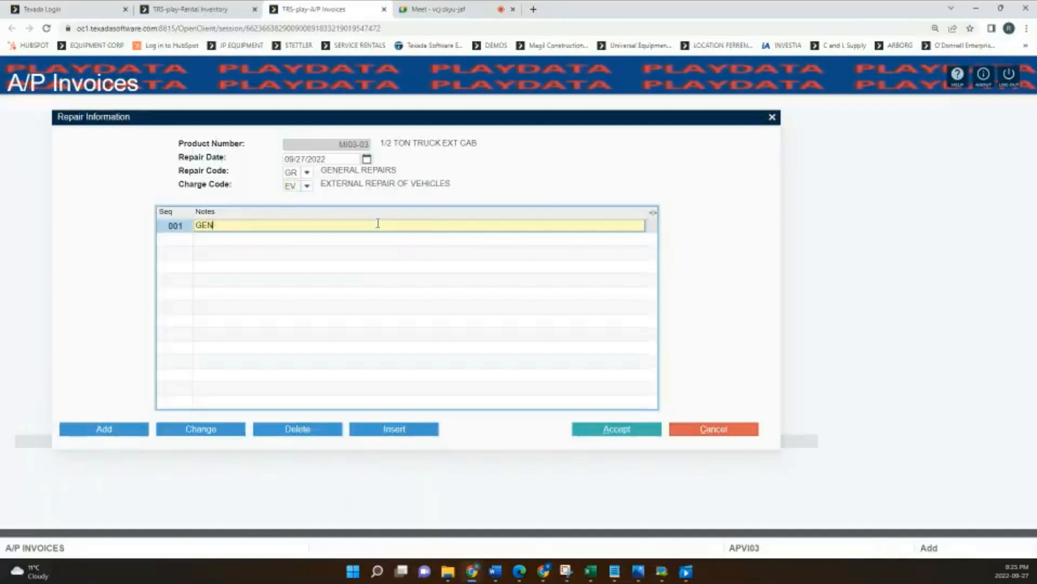
text(RERAL REPA)
text(IRS BEACSUE RU)
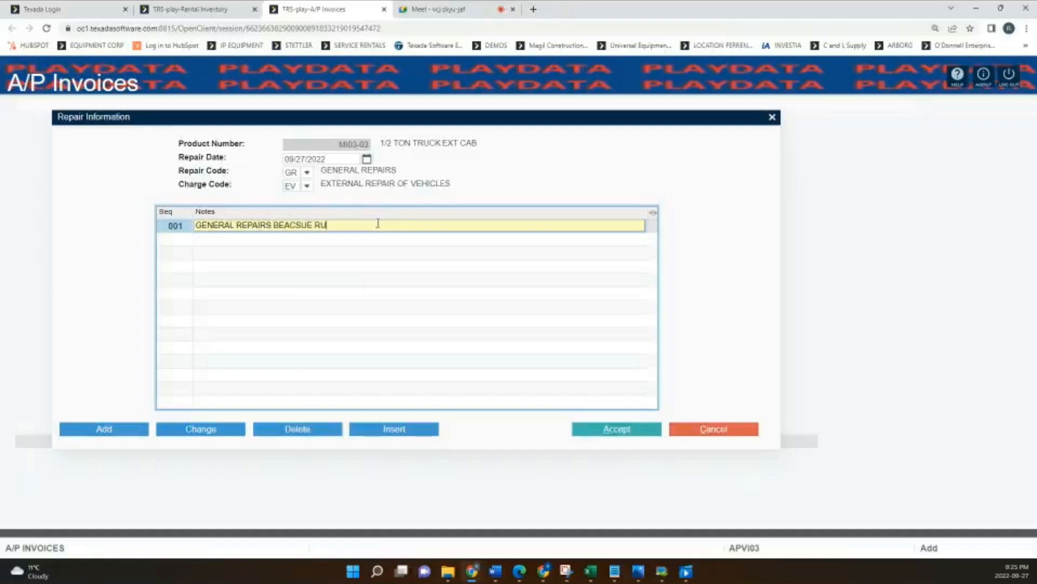
text(BEN DOES NOT KNOW ABOUT TRUCKS)
key(Return)
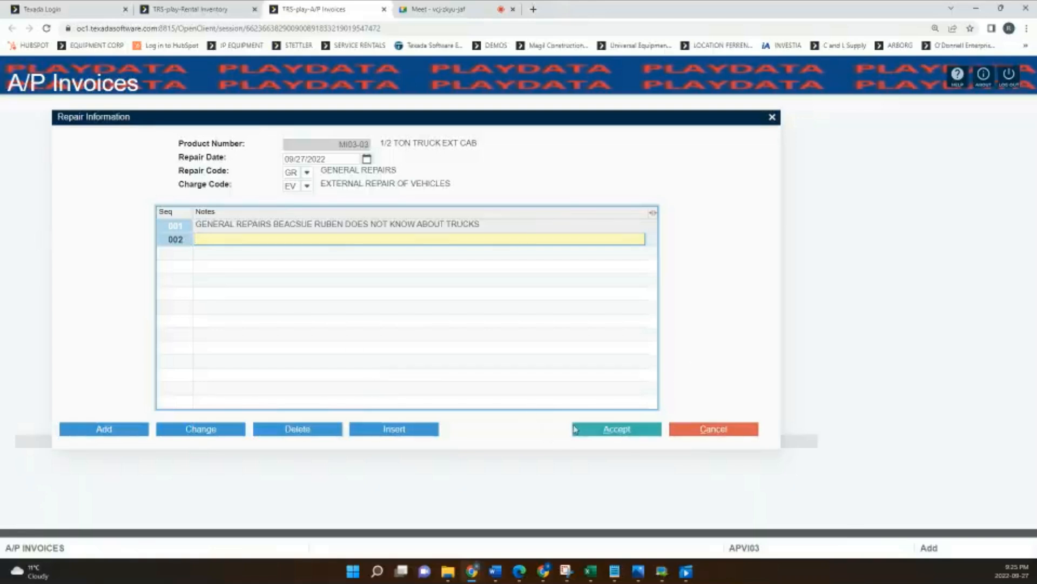
click(593, 432)
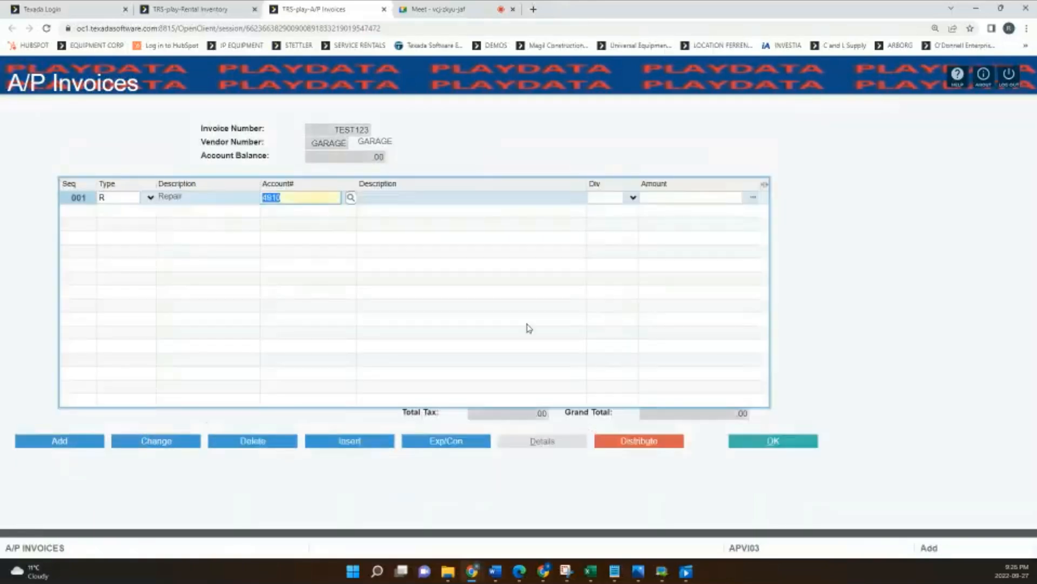
Keep account 4910 and the default HST and NTX taxes for the repair line, and enter an amount of 35004
key(Tab)
key(Tab)
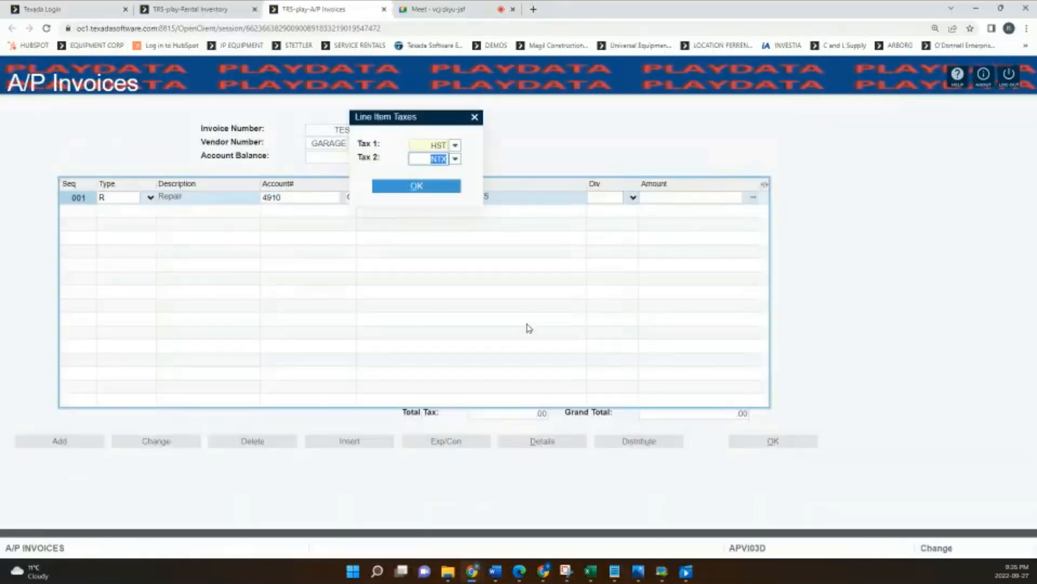
key(Return)
text(35004)
key(Tab)
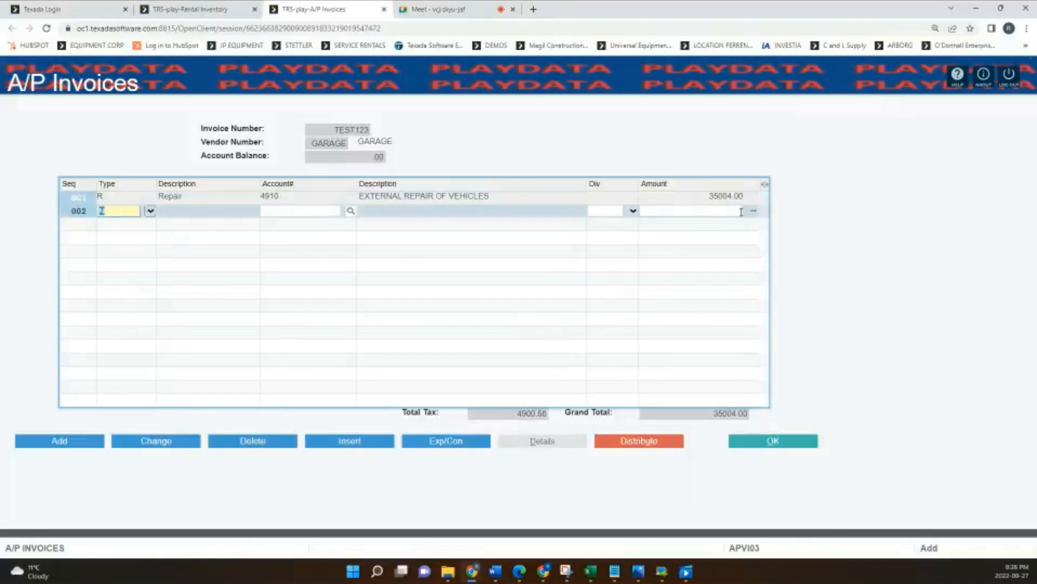
Reopen the repair line, keep its repair information and taxes, and correct the amount to 3500
double_click(714, 197)
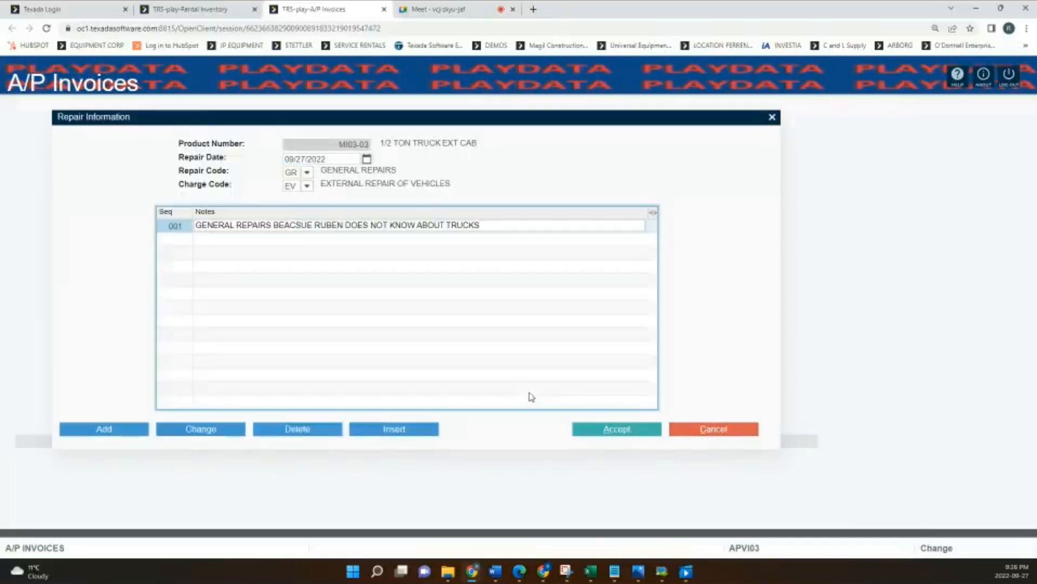
click(609, 431)
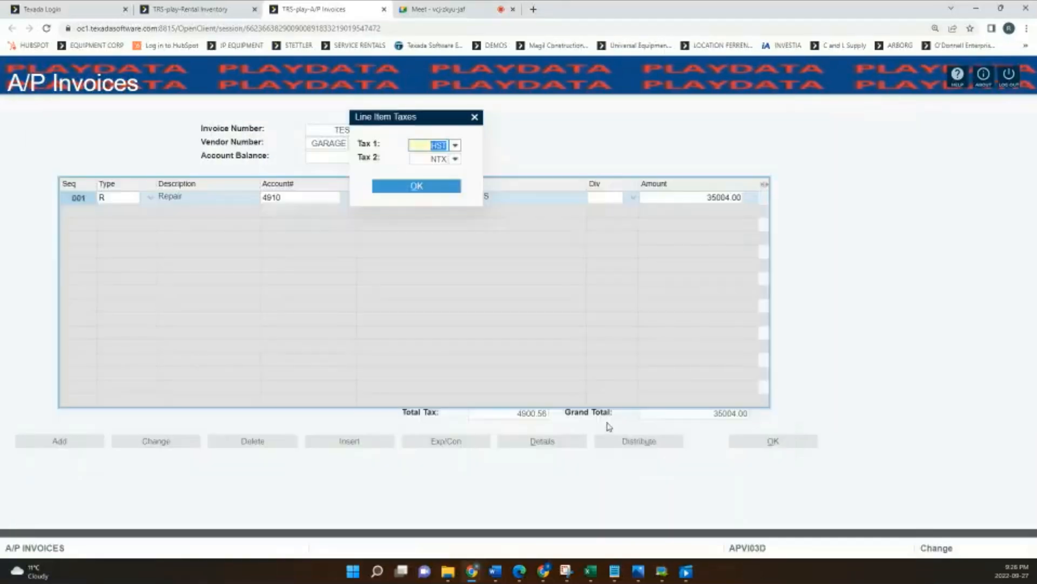
click(442, 193)
text(3)
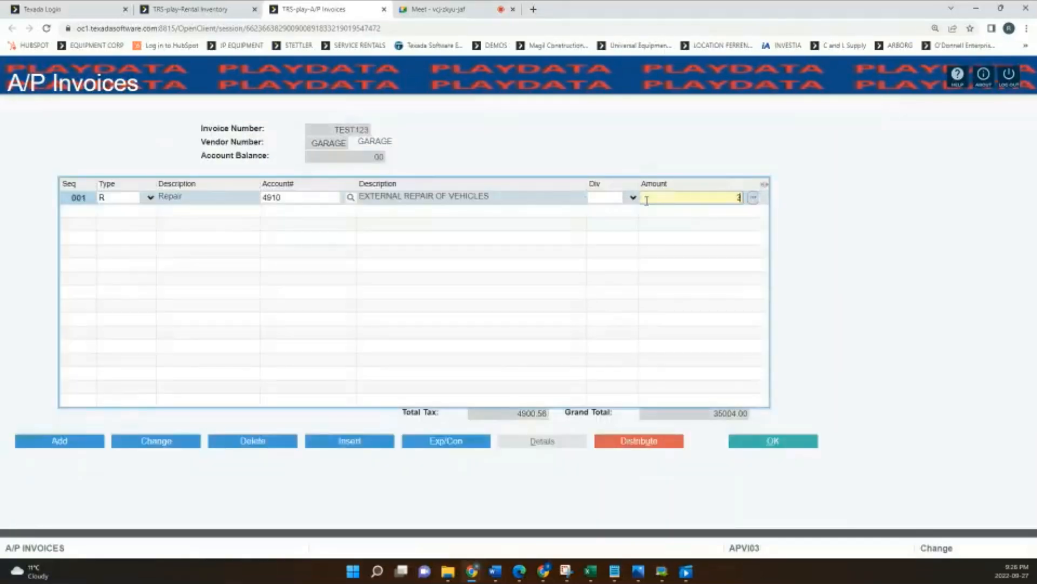
text(500)
key(Tab)
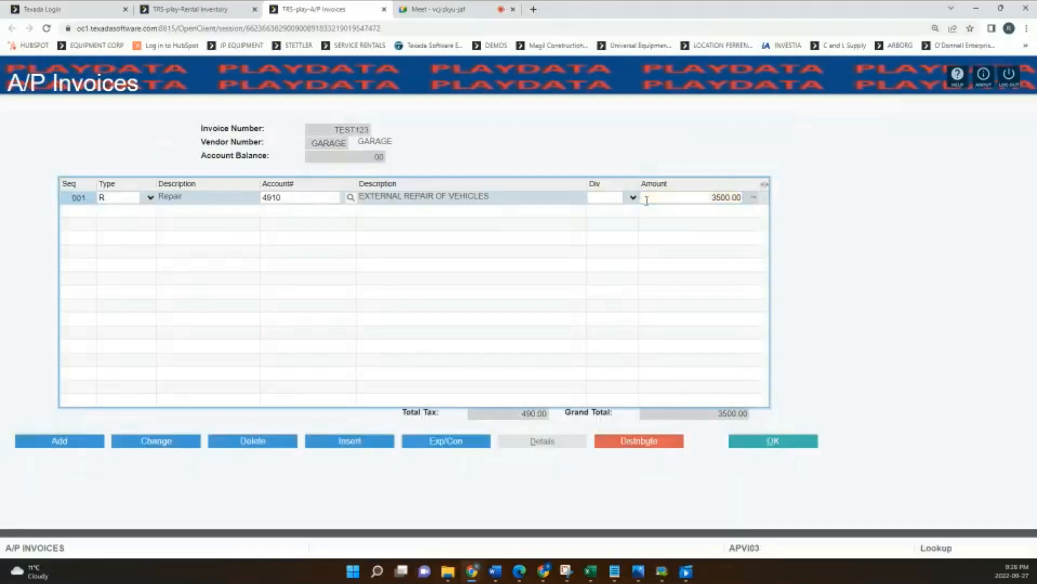
Finish the invoice lines and accept the HST tax details for the GARAGE invoice
click(773, 442)
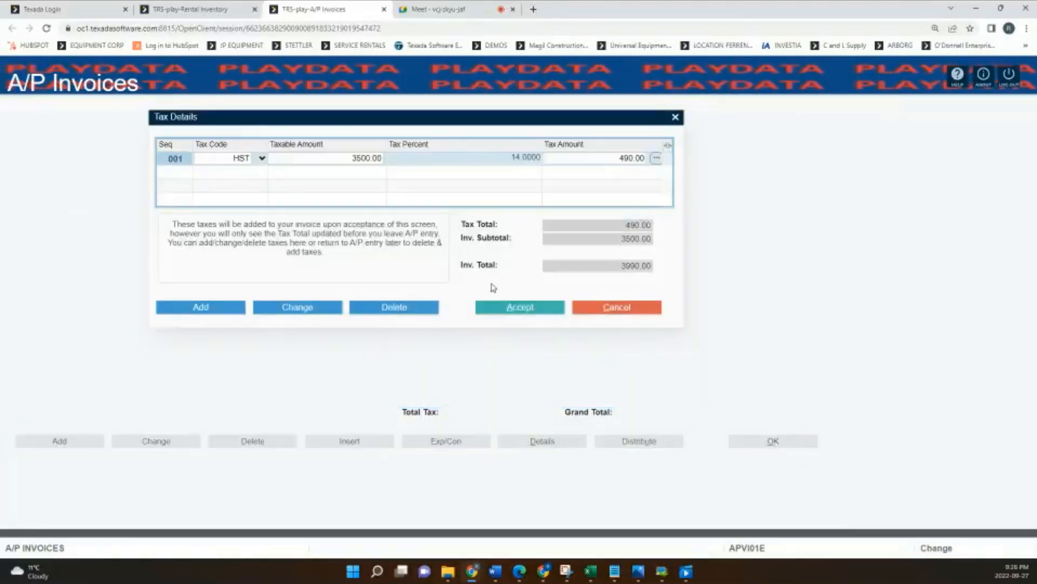
click(508, 309)
click(756, 442)
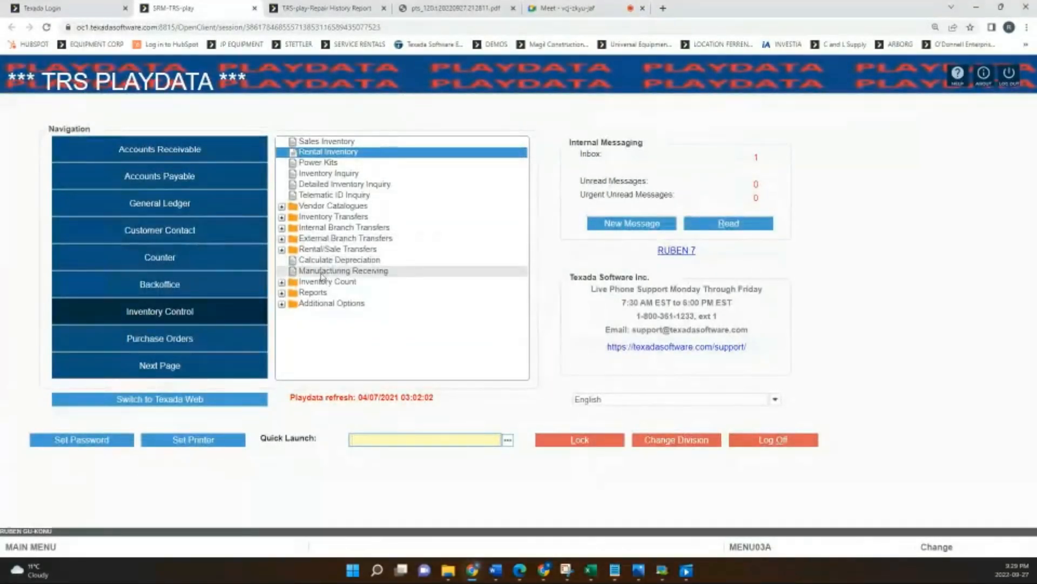
Open the Repair History by Product or Class report from the work order Repair History Reports
click(160, 365)
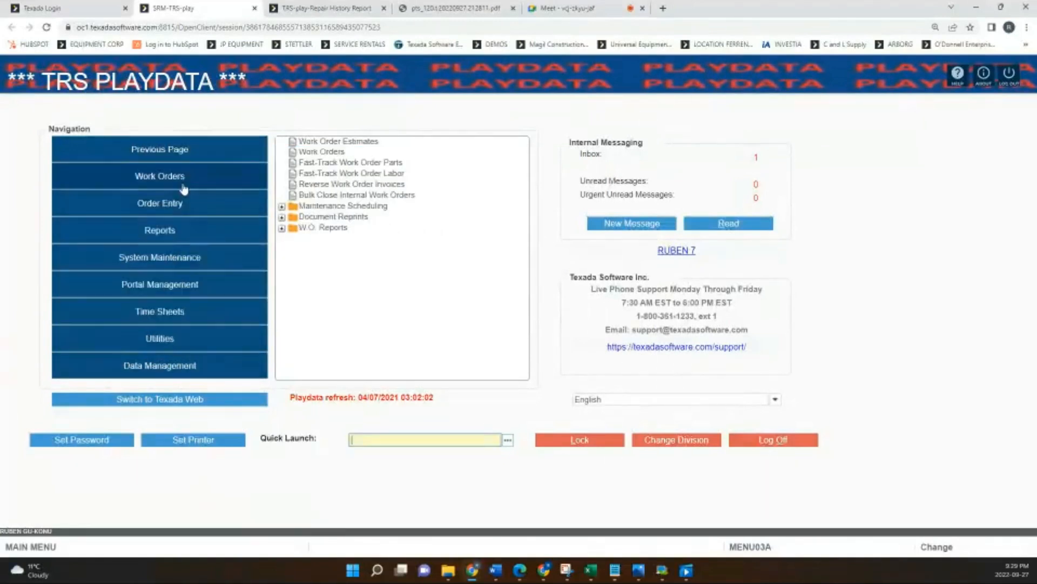
click(281, 227)
scroll(302, 315, down, 1)
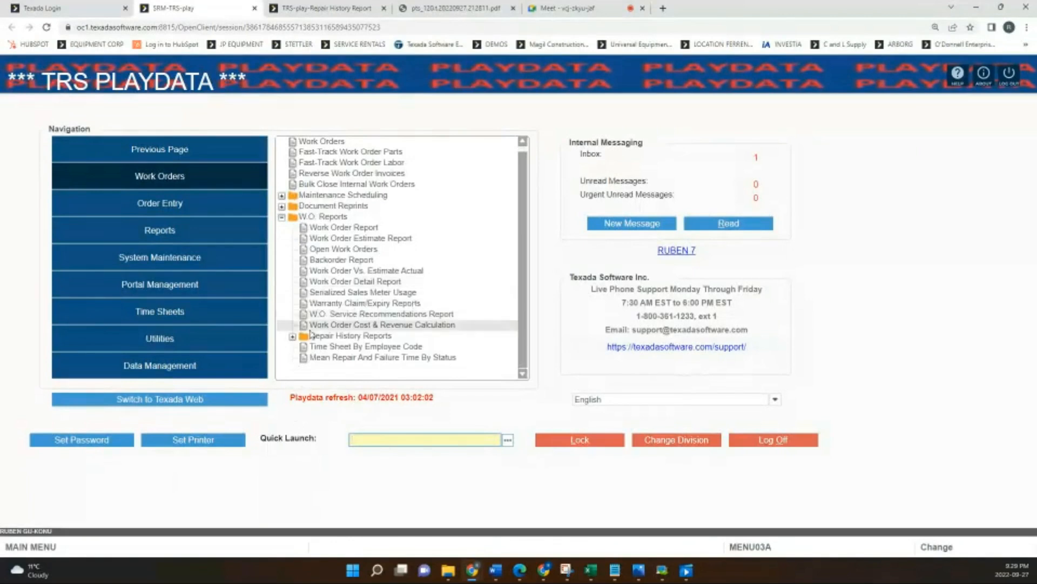
click(291, 337)
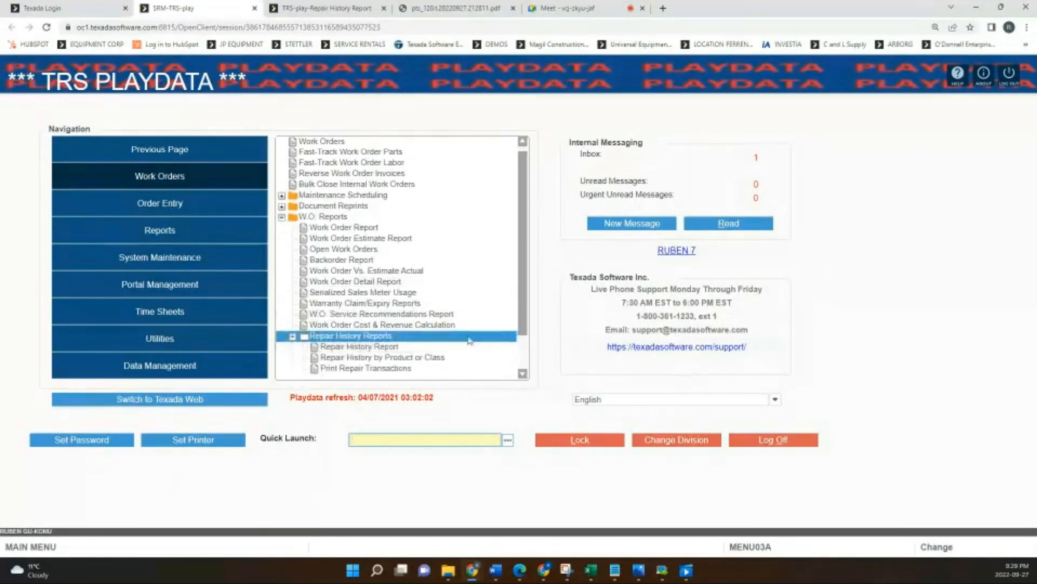
scroll(507, 353, down, 2)
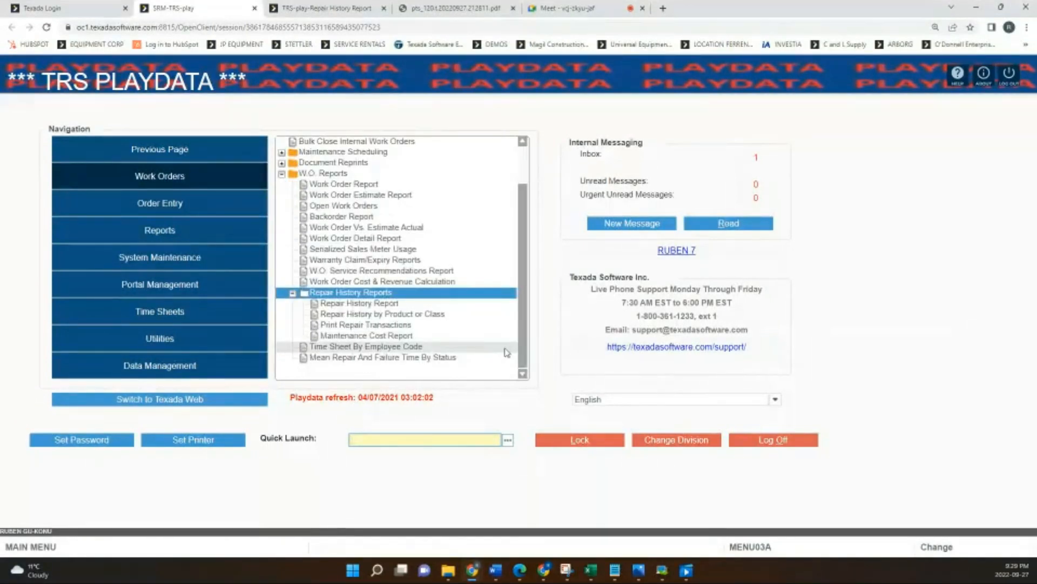
click(397, 315)
double_click(398, 315)
Set the repair history to report by product, with 2002-02 as both the first and last product
click(491, 128)
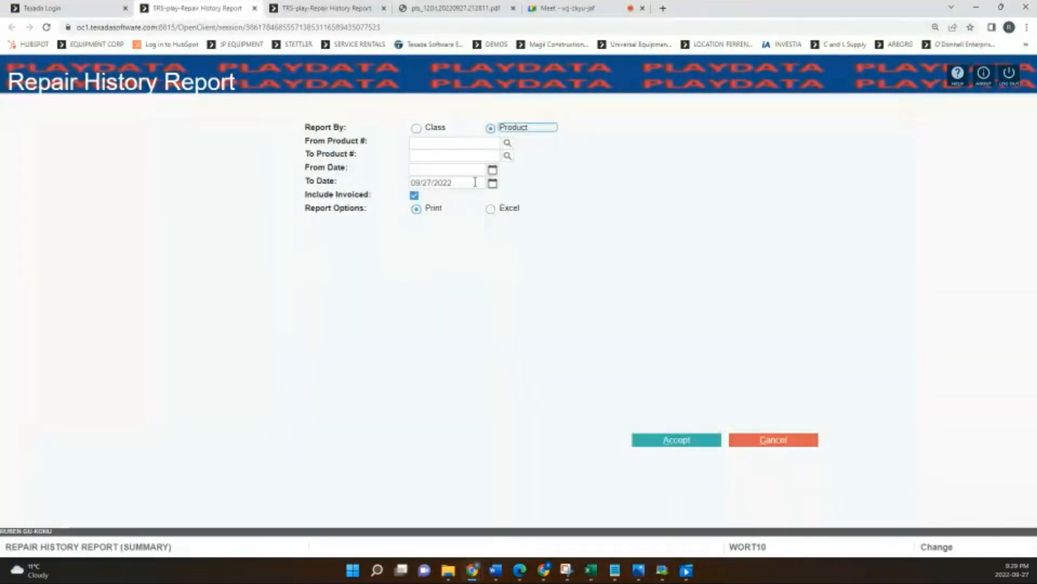
click(468, 144)
text(2002)
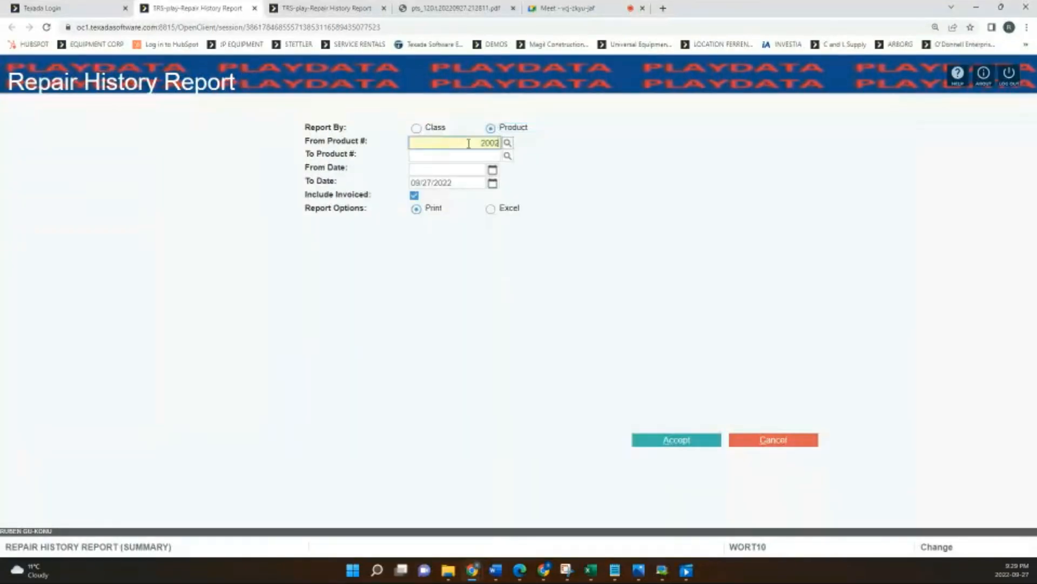
text(-02)
key(Tab)
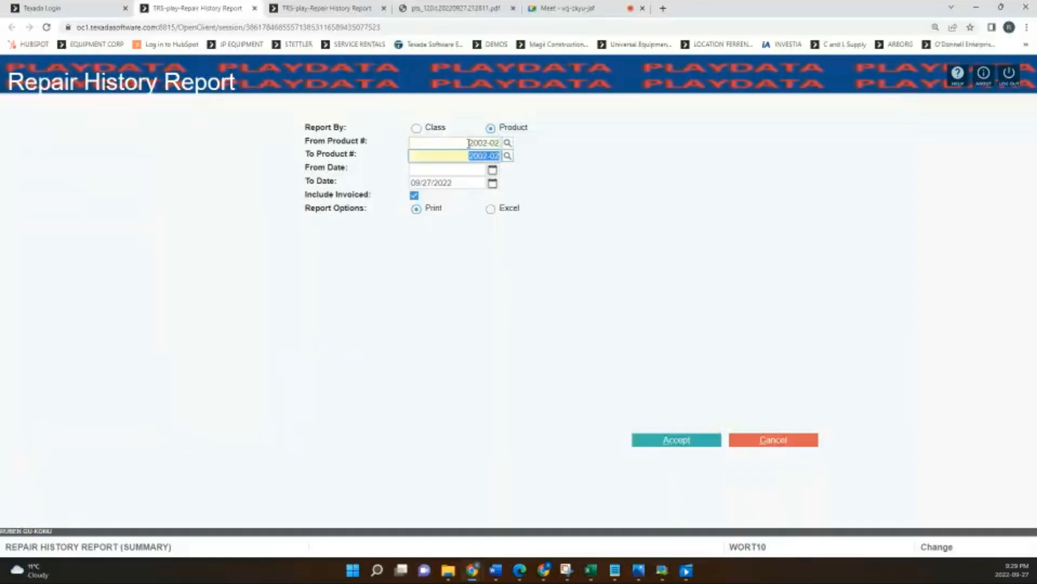
Run the printed report for product 2002-02 from 01/01/2022 to the default end date and open its PDF
click(464, 168)
text(010)
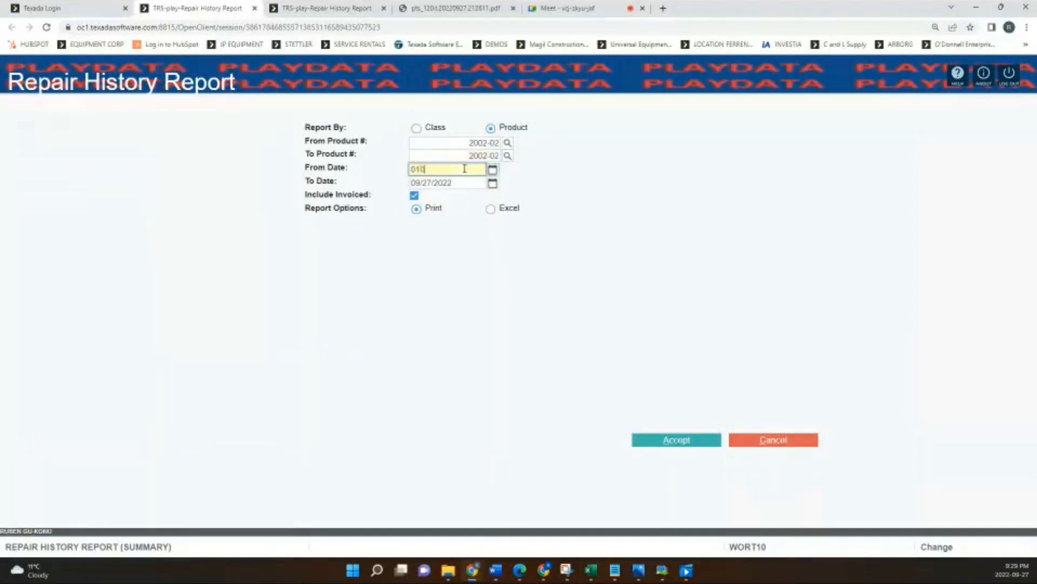
text(122)
key(Tab)
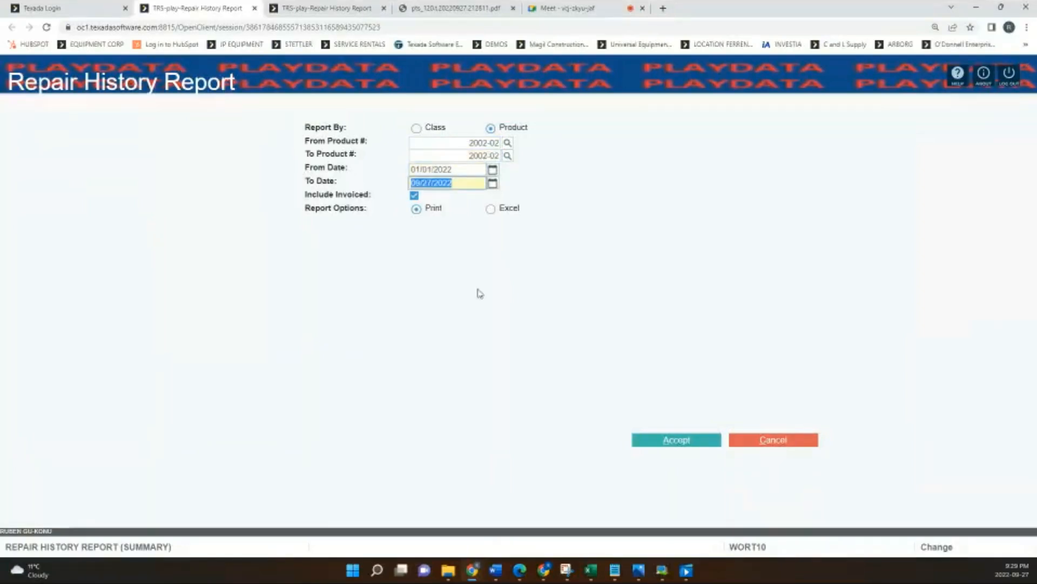
click(680, 447)
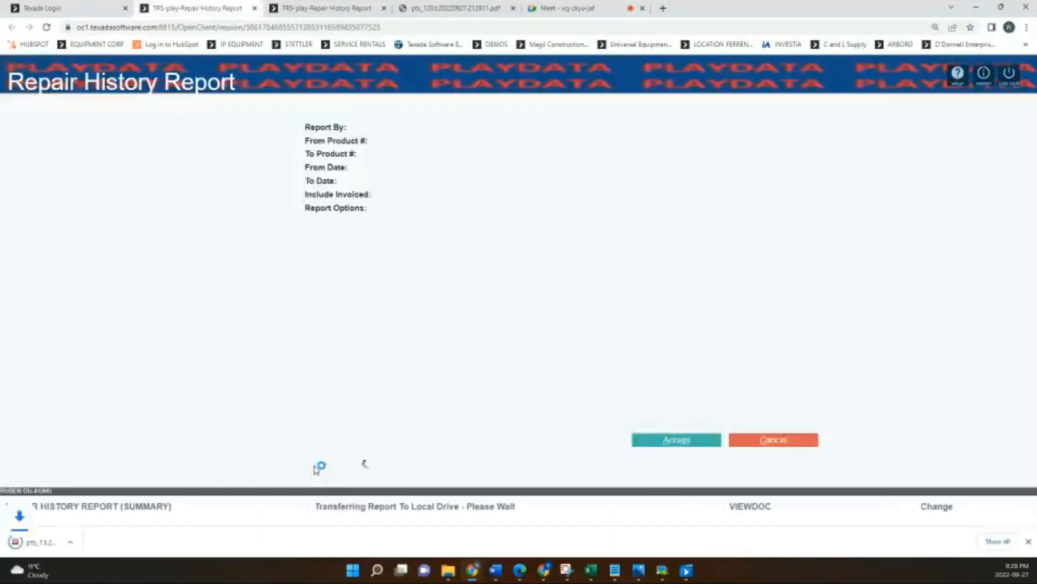
click(78, 541)
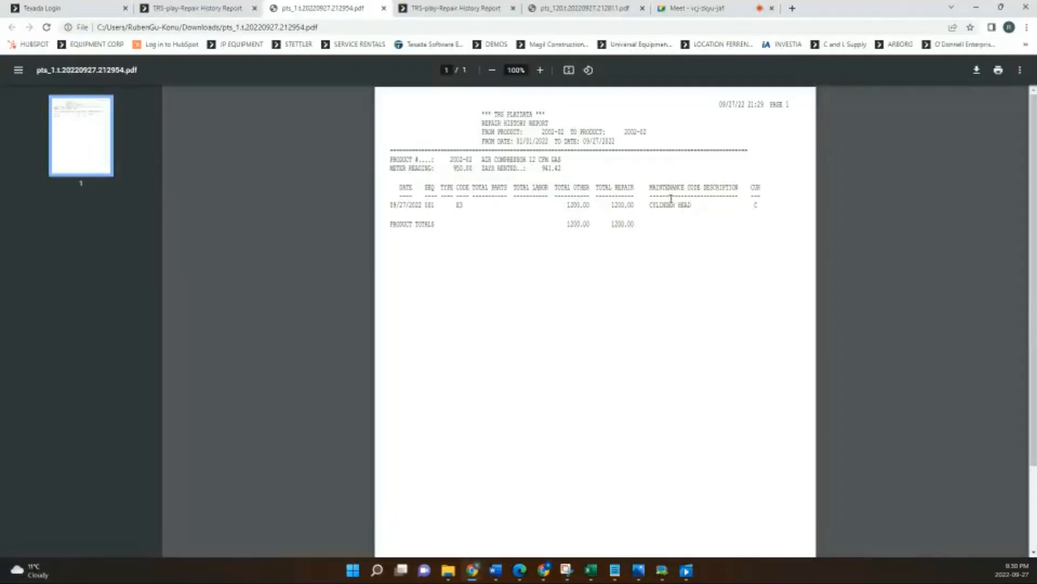
Return to the Repair History Report form and set MI03-03 as both the first and last product
click(221, 9)
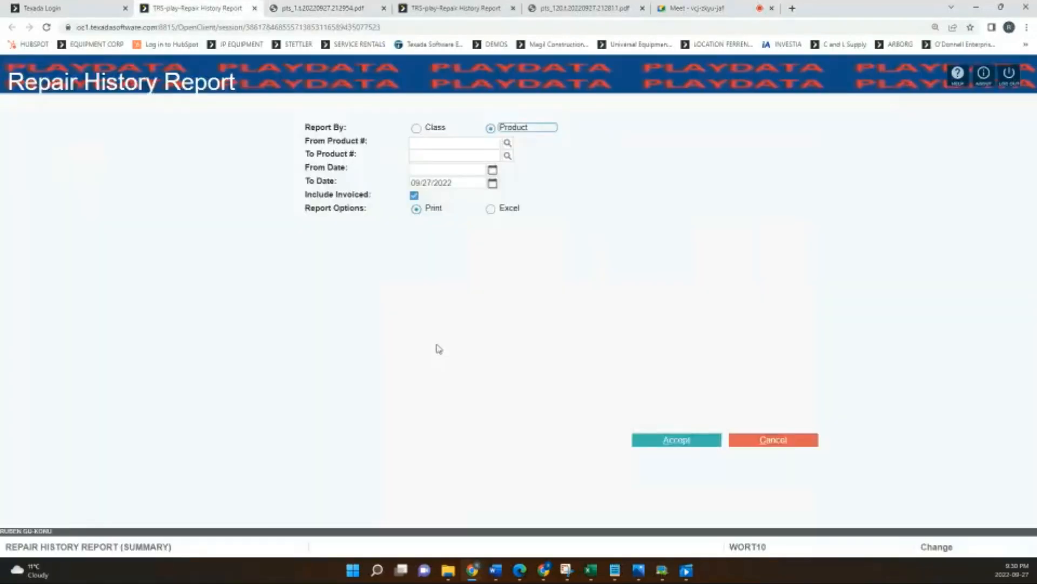
click(457, 147)
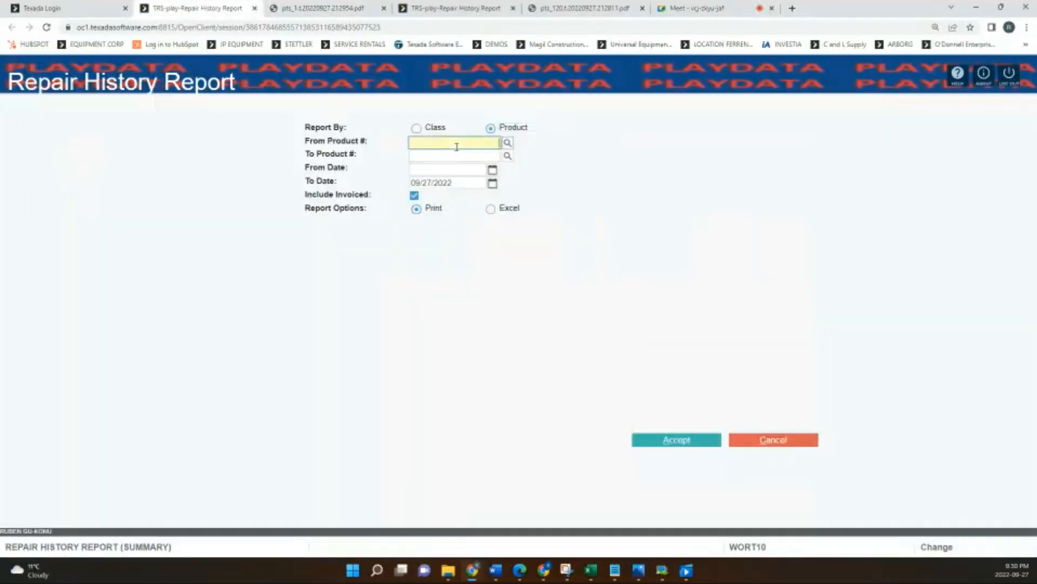
text(MI03-03)
key(Tab)
key(Tab)
Run the printed report for product MI03-03 from 01/01/2022 and view its PDF enlarged to 125%
text(0)
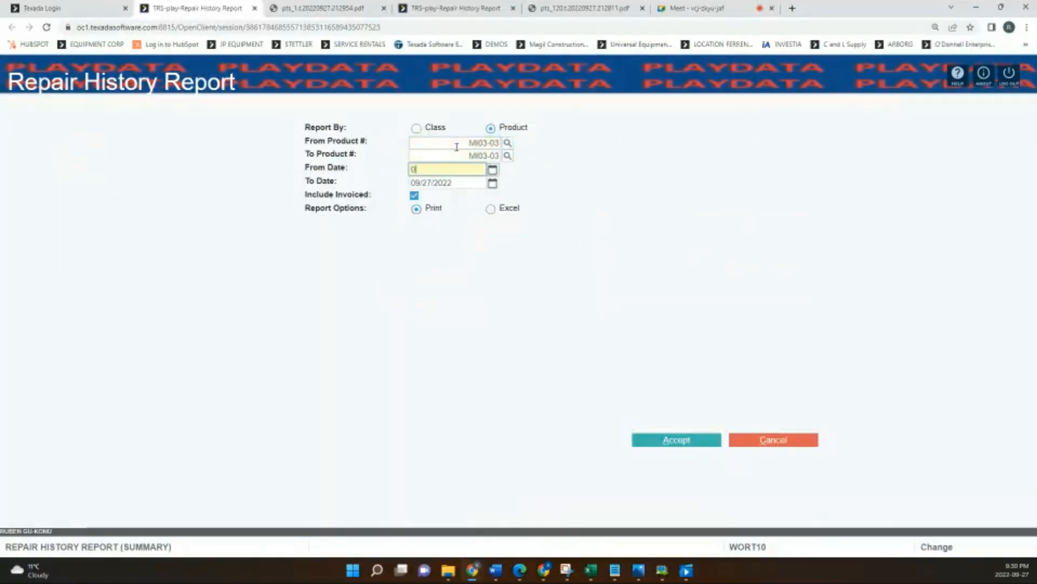
text(1/01/202)
key(Tab)
click(673, 442)
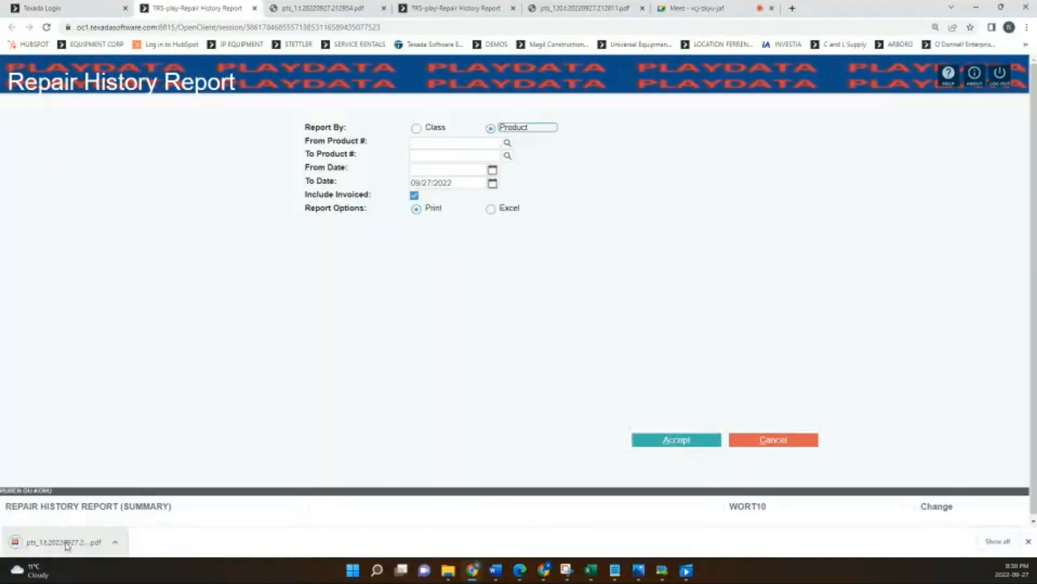
click(40, 542)
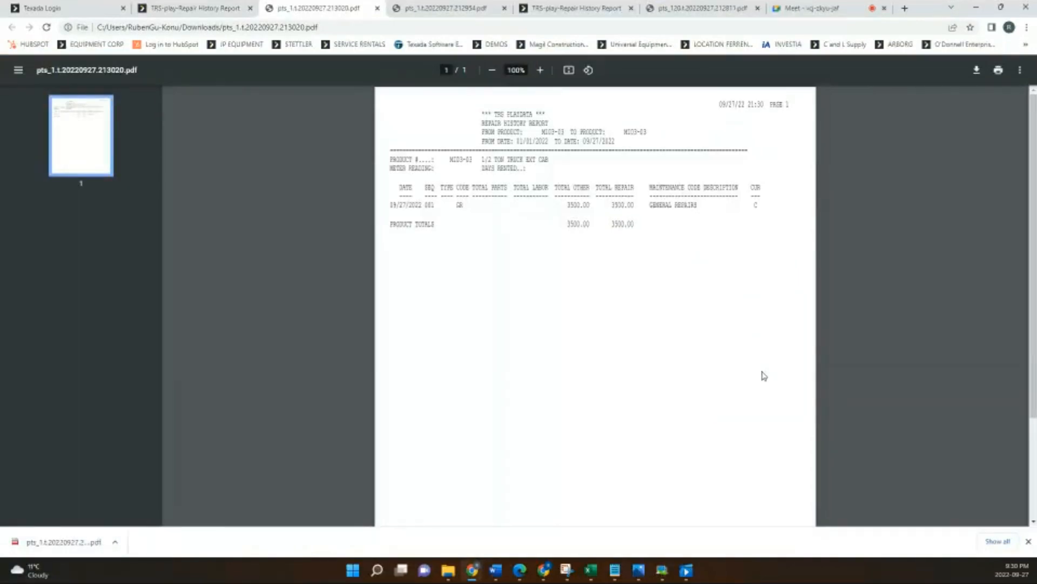
scroll(764, 376, up, 2)
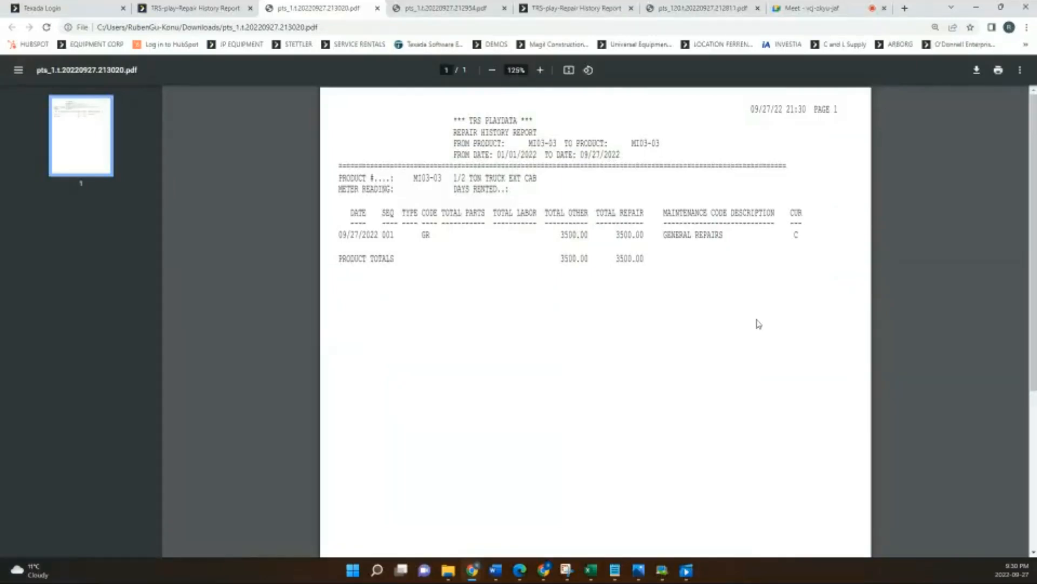
click(838, 13)
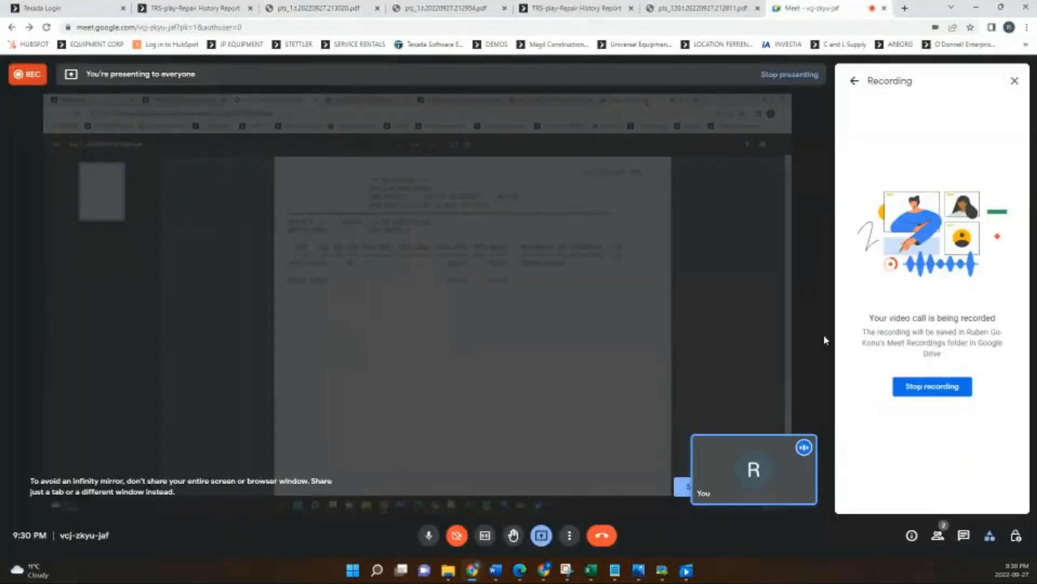